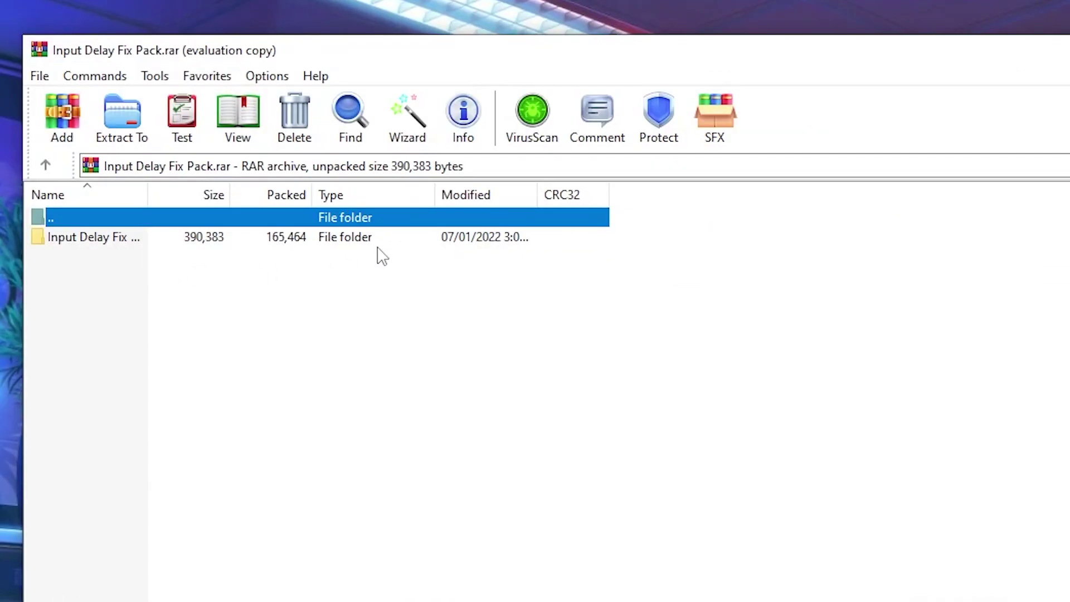
Step: Open the Input Delay Fix Pack folder inside the archive to view its contents
double_click(364, 148)
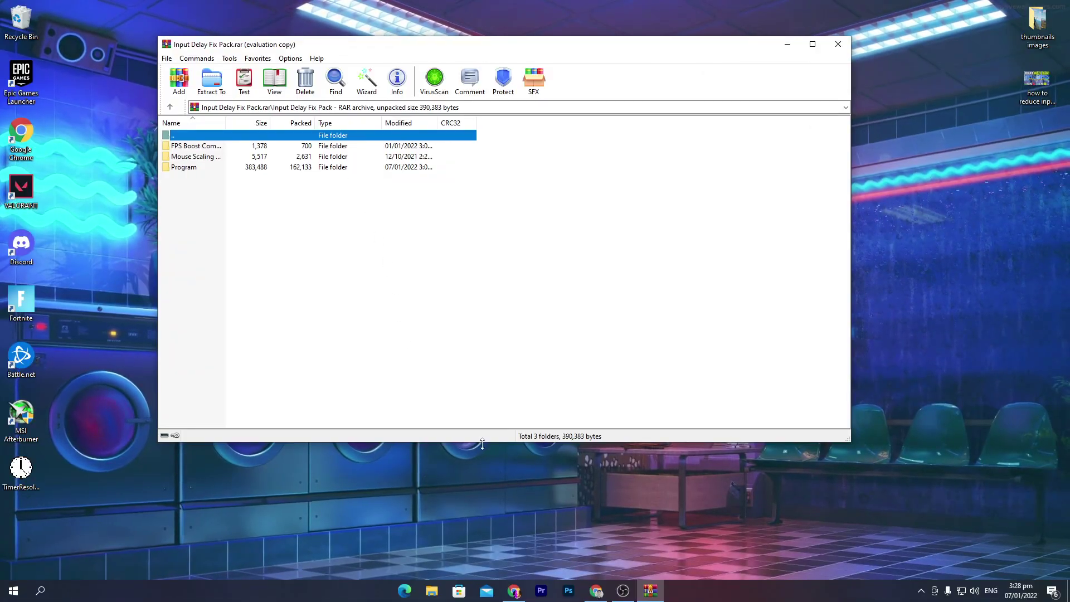
Step: Switch to Chrome and list the Chapter 3 Packs posts on the Download Packs site, closing the pop-up advert tab
click(594, 592)
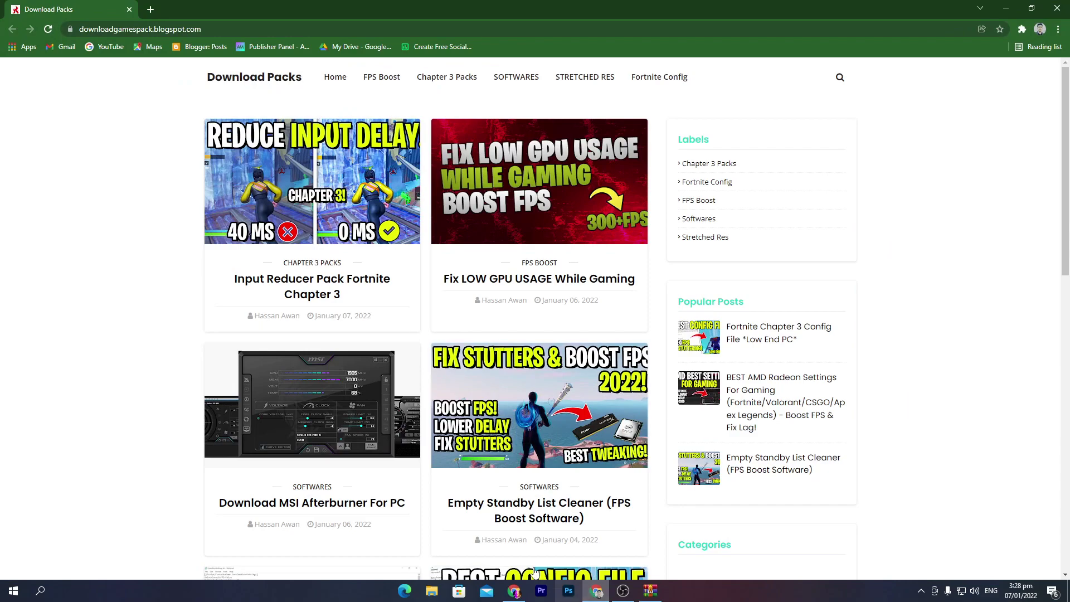
click(437, 81)
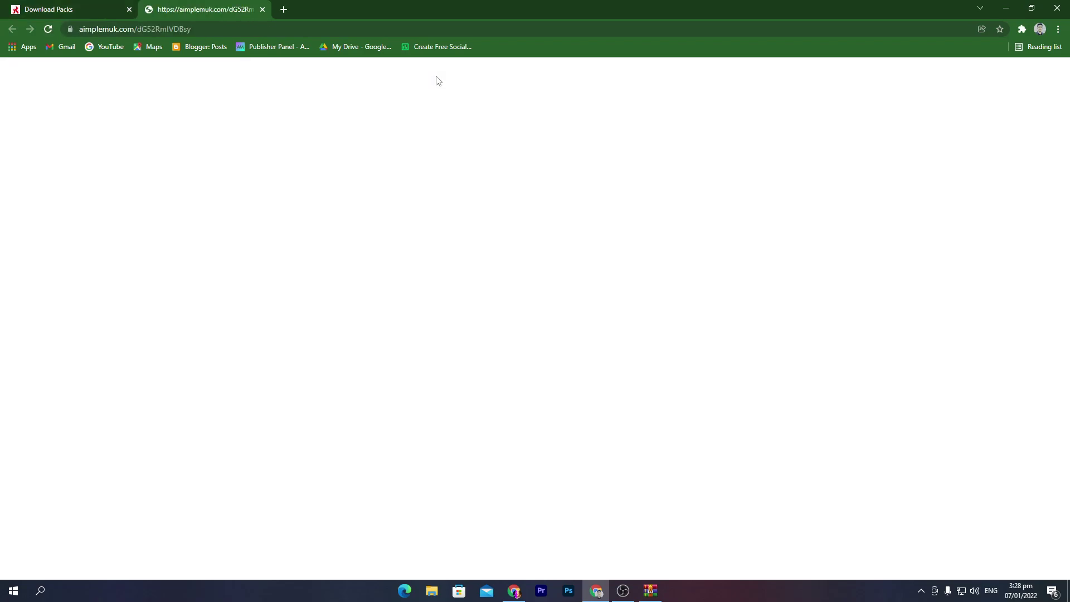
click(58, 6)
click(263, 9)
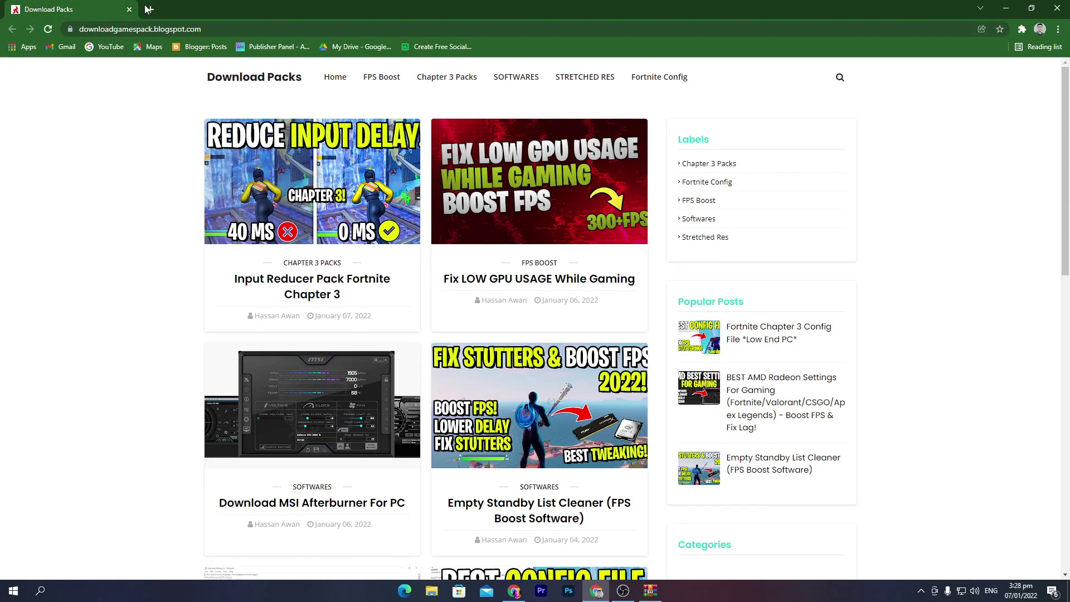
click(440, 78)
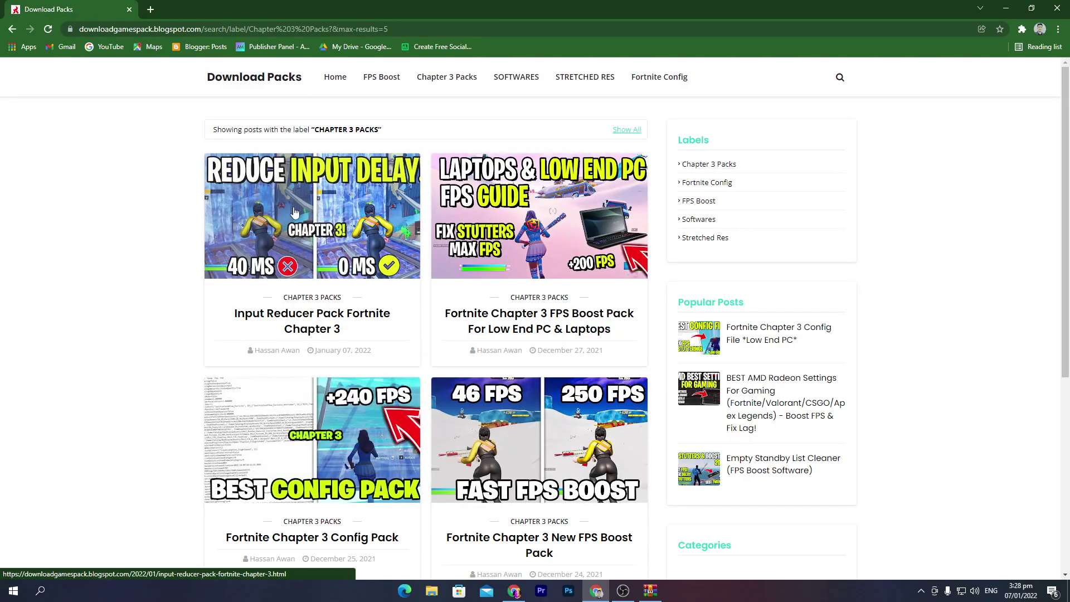
Step: Open the Input Reducer Pack Fortnite Chapter 3 post and follow its download link
click(294, 210)
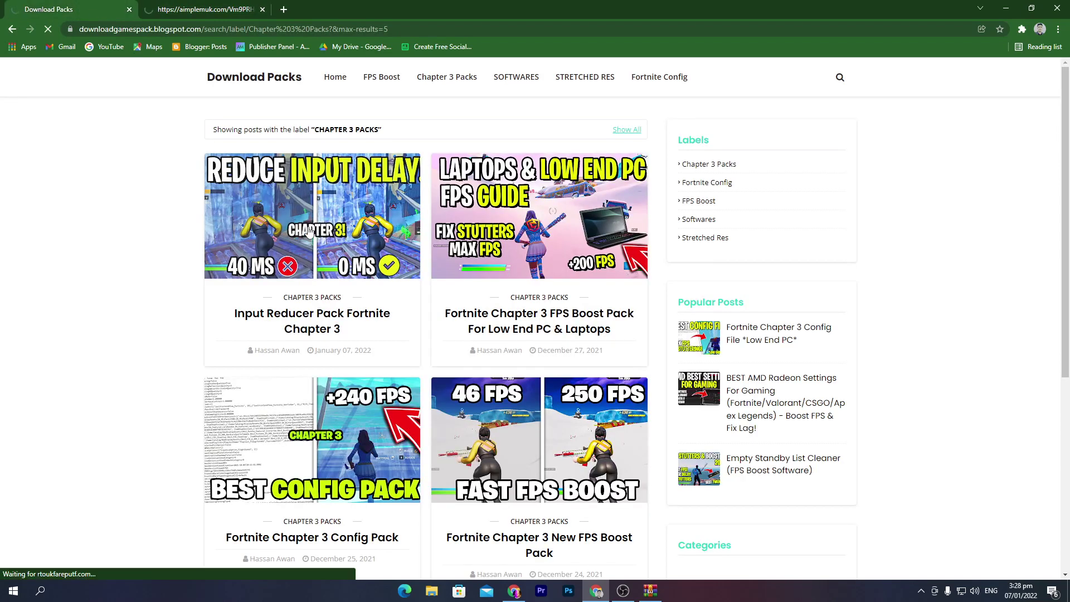
scroll(1068, 314, down, 3)
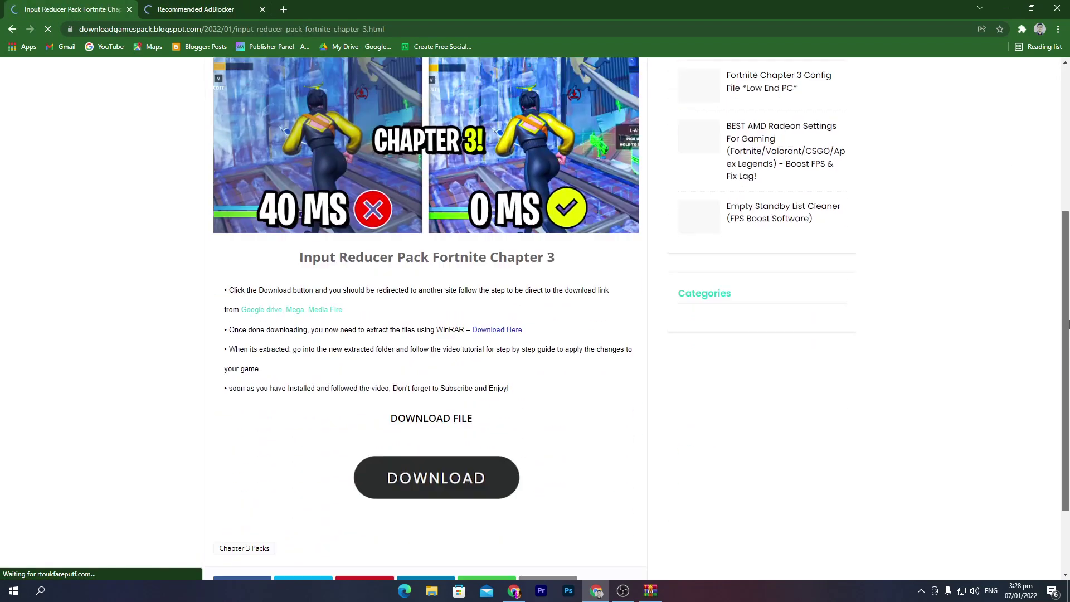
click(456, 447)
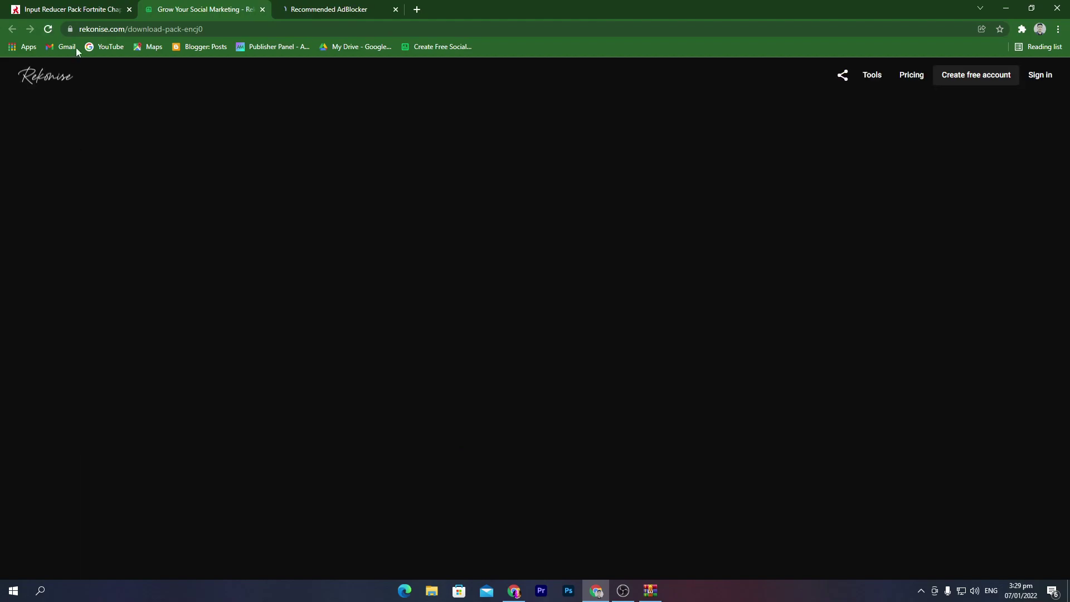
Step: Complete the Subscribe on YouTube action and unlock the Download Pack link
click(543, 184)
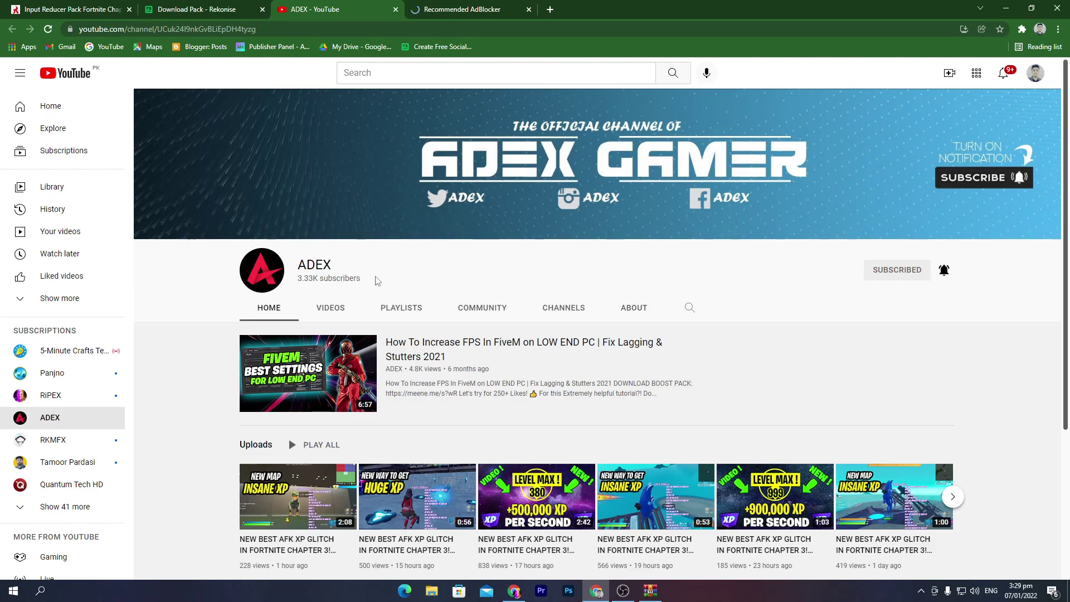
click(215, 9)
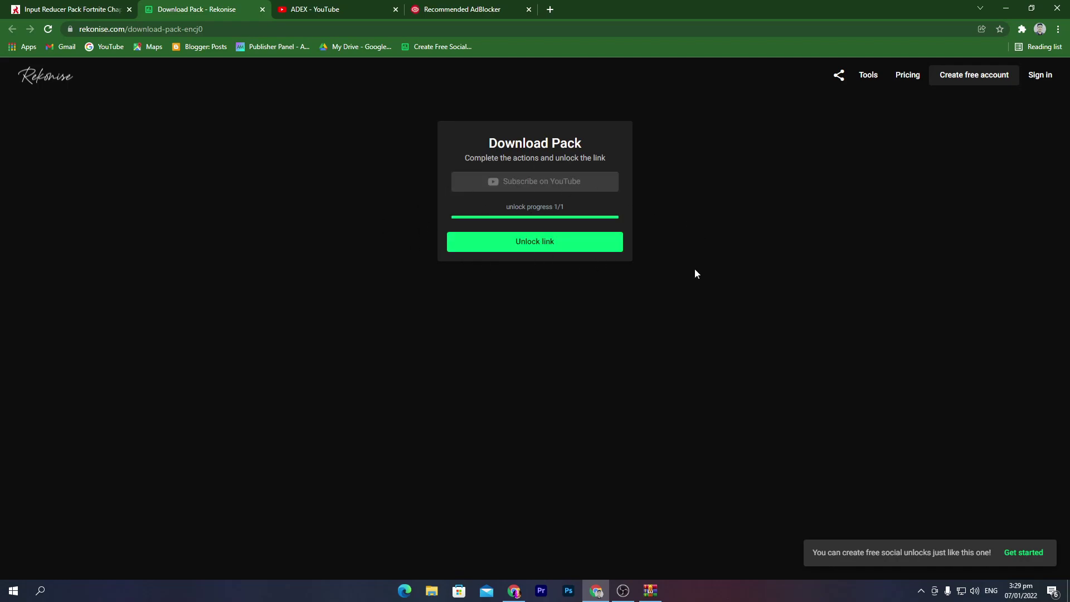
click(534, 246)
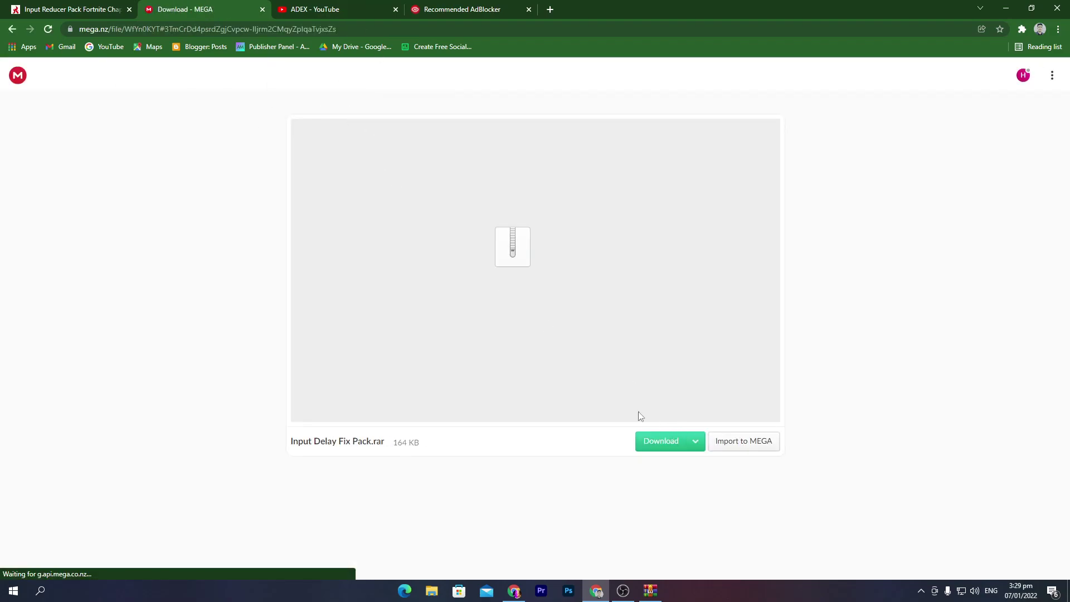
Step: Download Input Delay Fix Pack.rar from MEGA, then clear the browser and the WinRAR window off the desktop
click(661, 442)
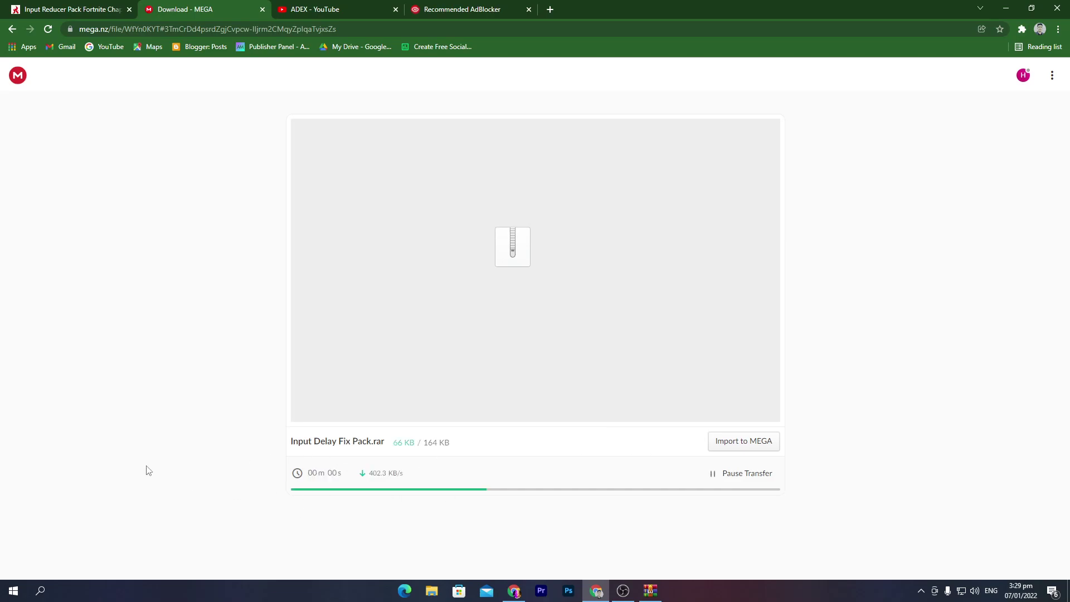
click(1007, 8)
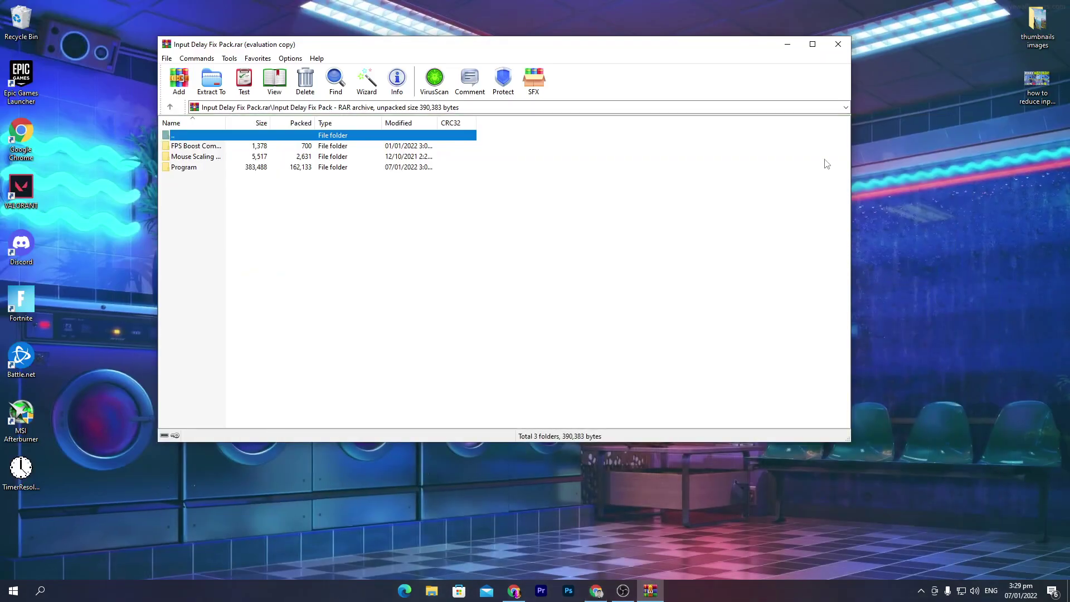
click(839, 44)
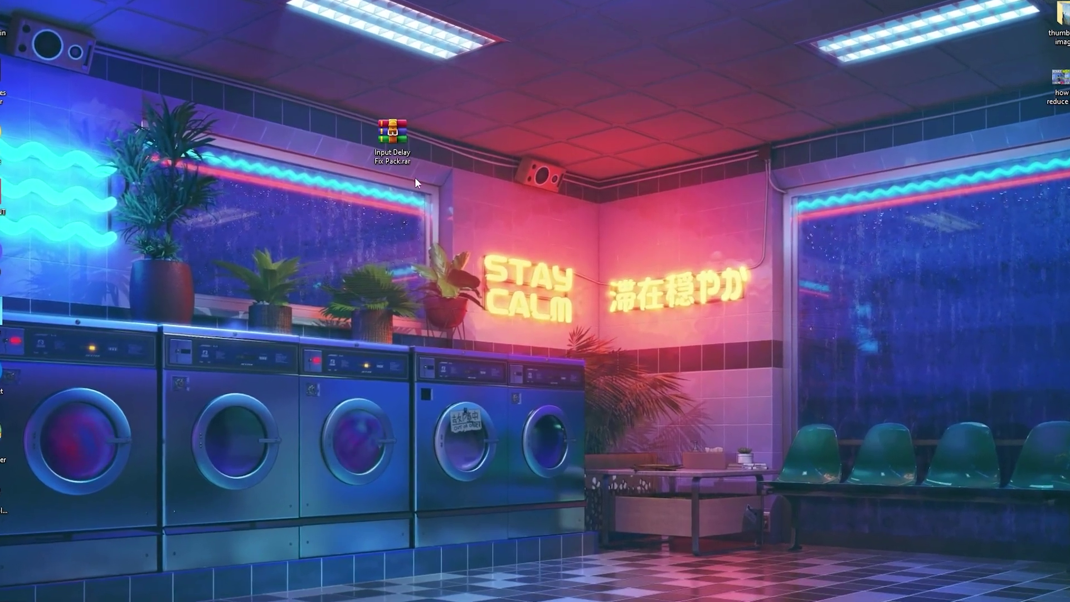
Step: Extract Input Delay Fix Pack.rar onto the desktop and open the extracted Input Delay Fix Pack folder
click(398, 131)
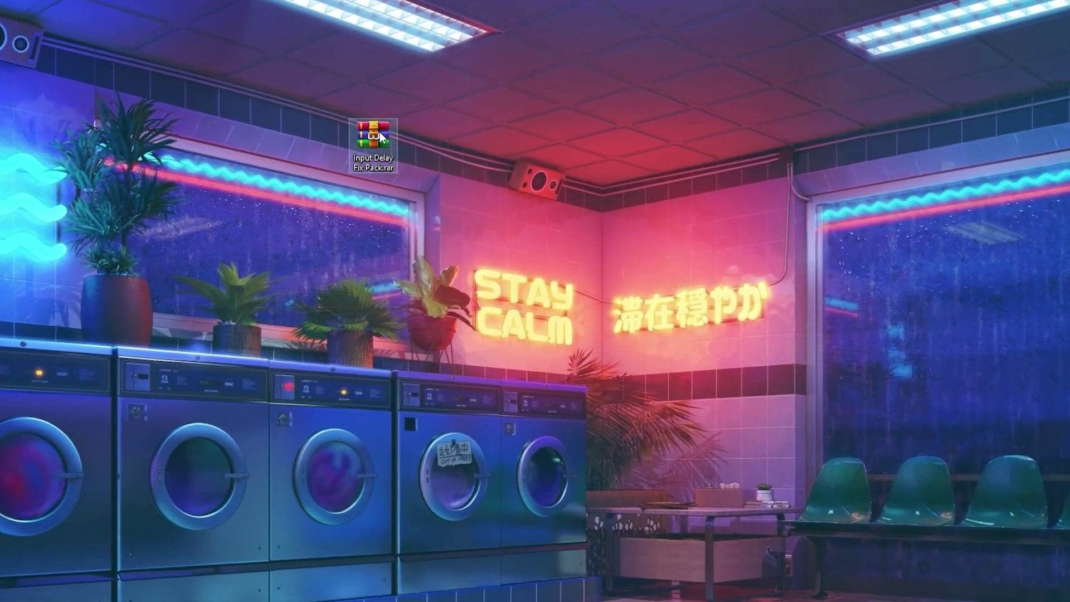
right_click(378, 132)
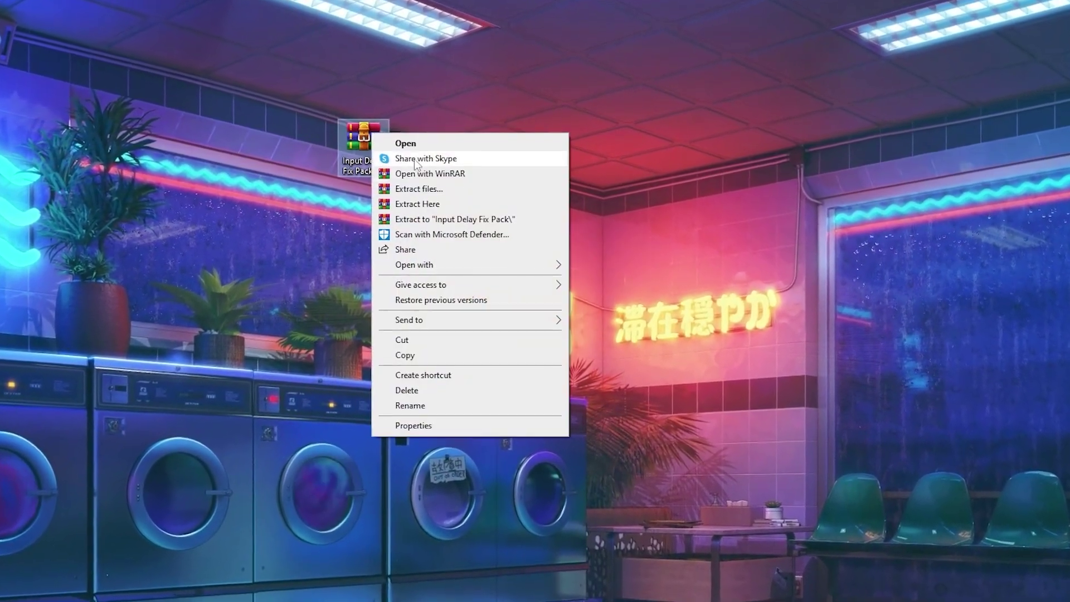
click(428, 215)
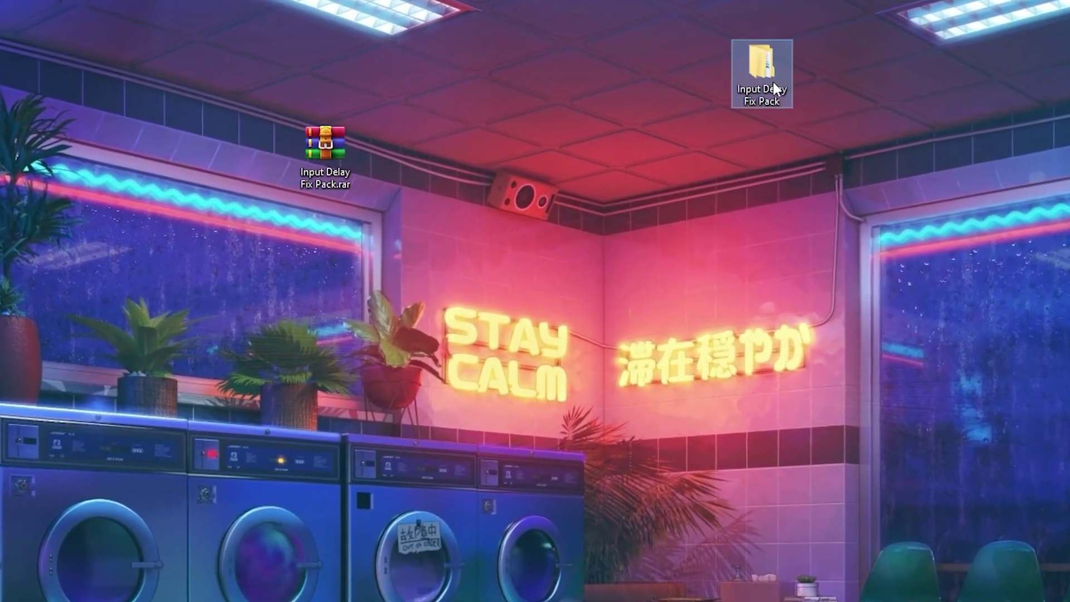
double_click(751, 75)
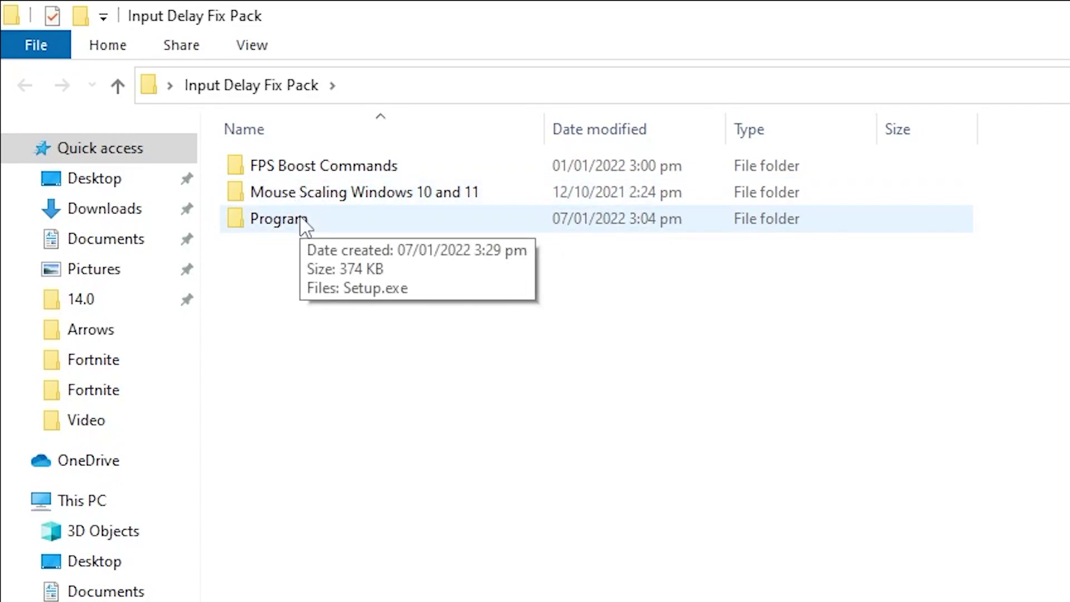
Step: In the FPS Boost Commands folder, run the Delete Temporary Files batch file as administrator and let it finish
double_click(282, 165)
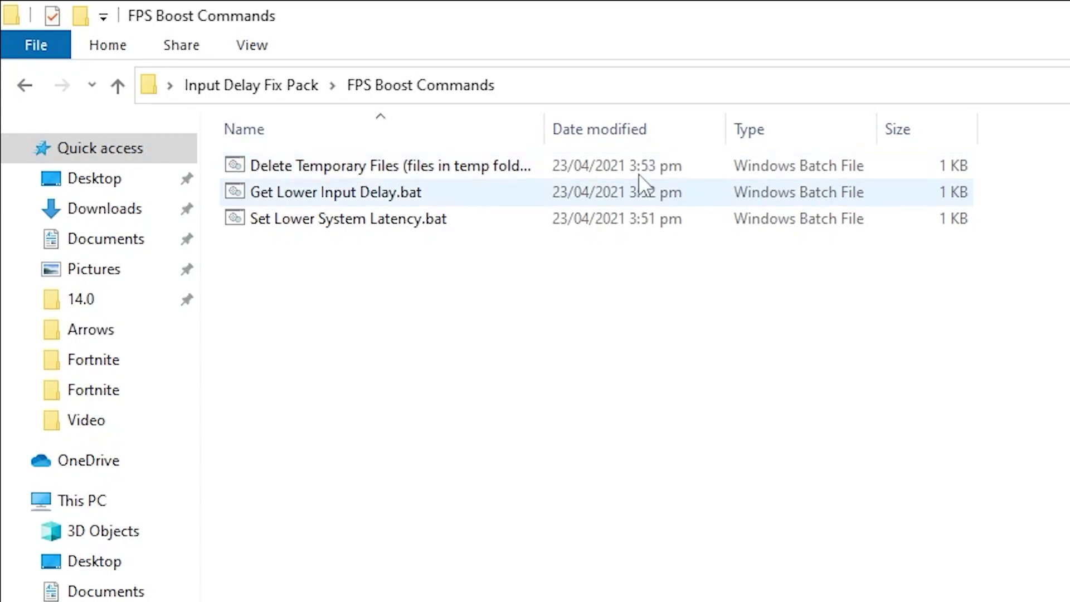
drag(306, 268, 717, 165)
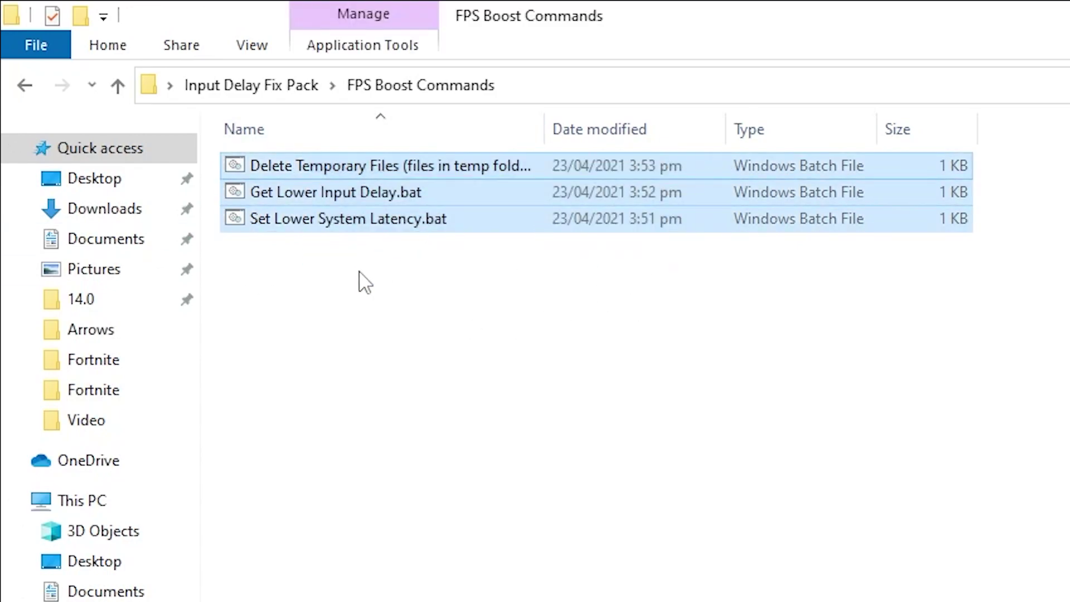
click(313, 273)
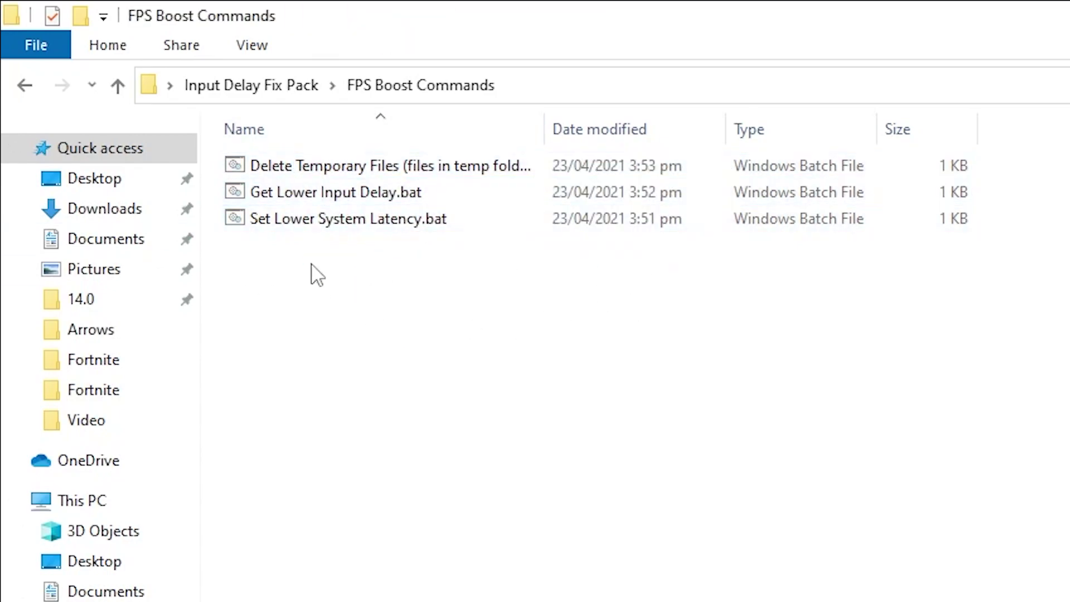
right_click(317, 166)
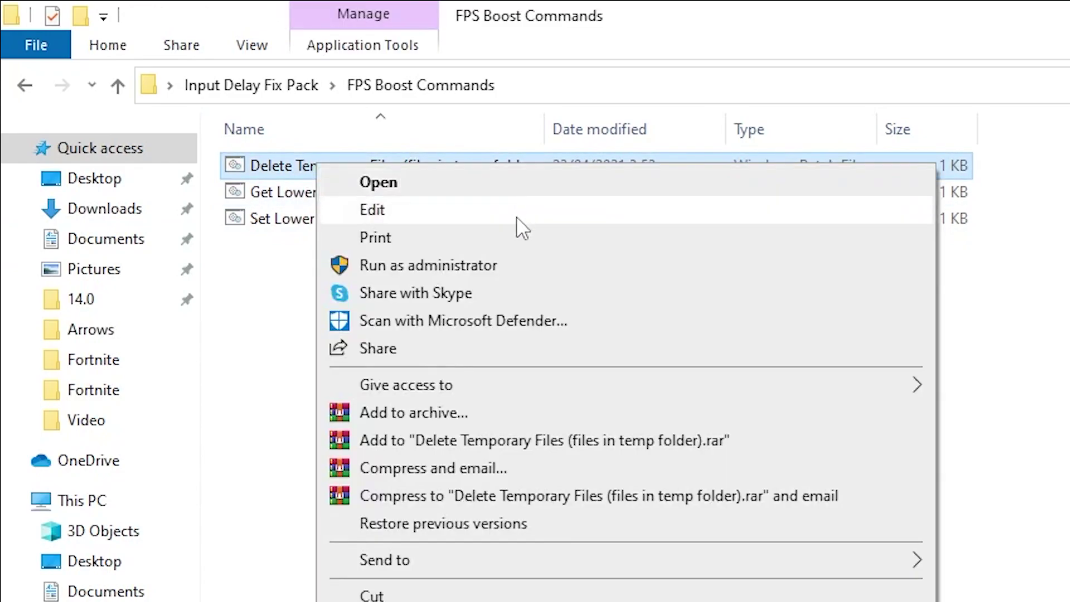
click(399, 263)
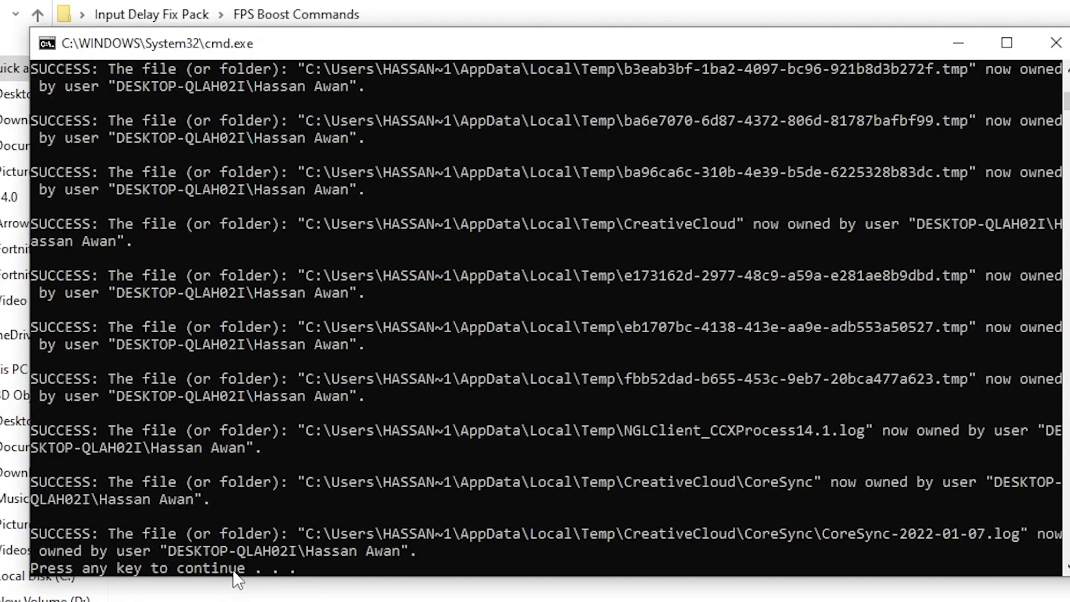
key(Return)
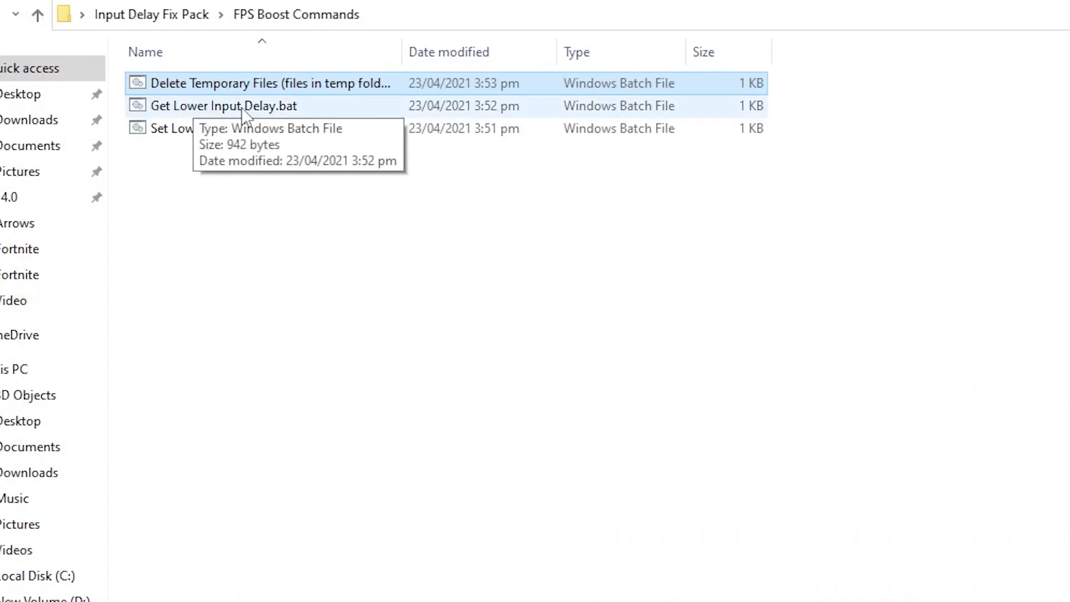
Step: Run Get Lower Input Delay.bat and Set Lower System Latency.bat as administrator
right_click(282, 107)
click(364, 193)
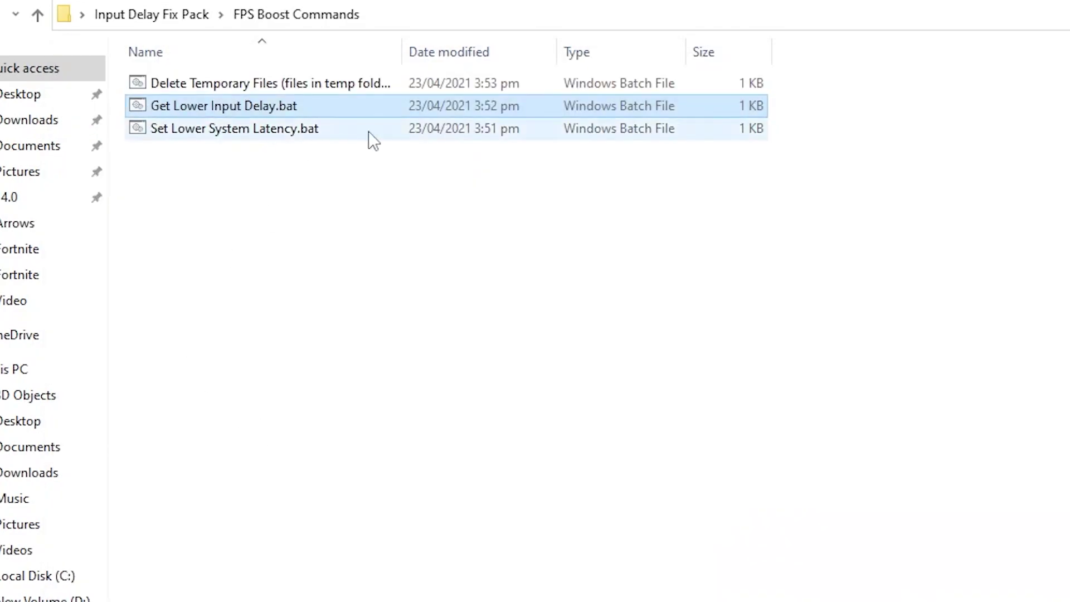
right_click(214, 133)
click(287, 211)
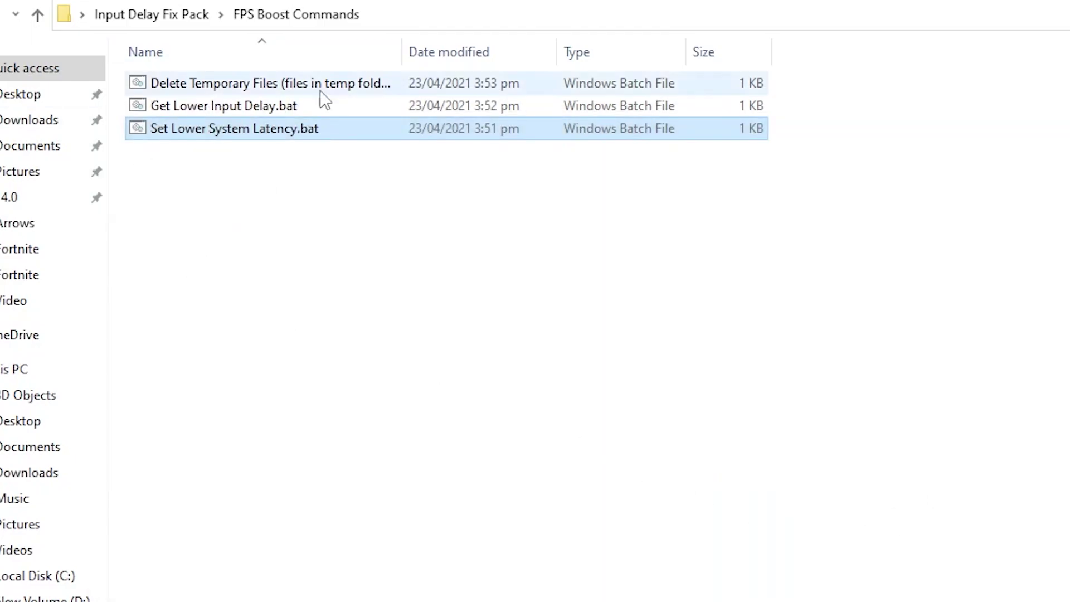
drag(245, 226, 642, 84)
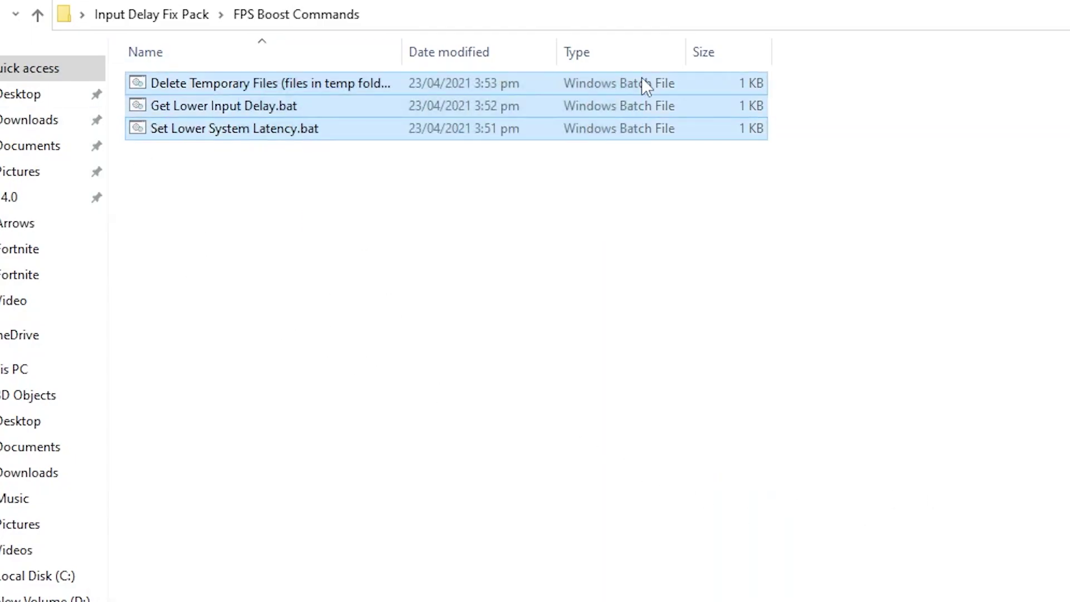
Step: Open the Mouse Scaling Windows 10 and 11 folder of the pack and display its registry files as large icons
click(154, 22)
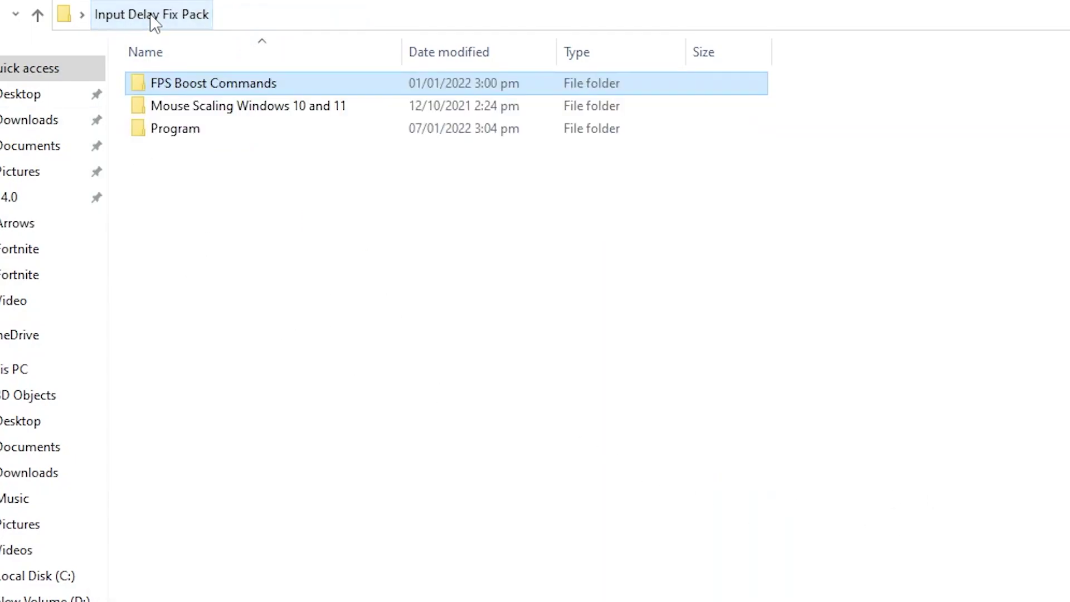
double_click(369, 114)
right_click(559, 355)
mouse_move(616, 370)
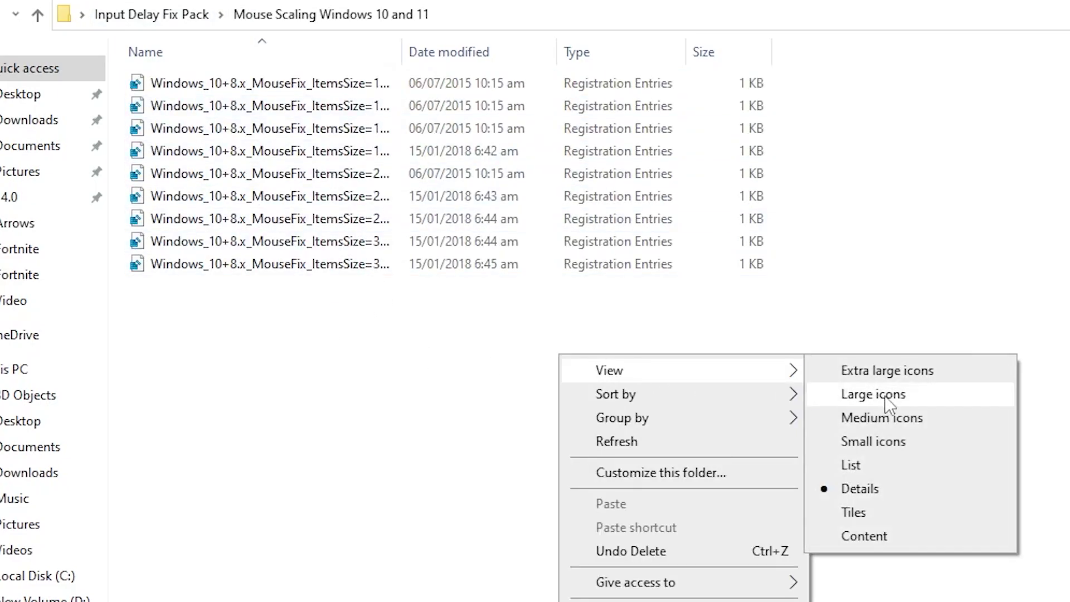
click(908, 394)
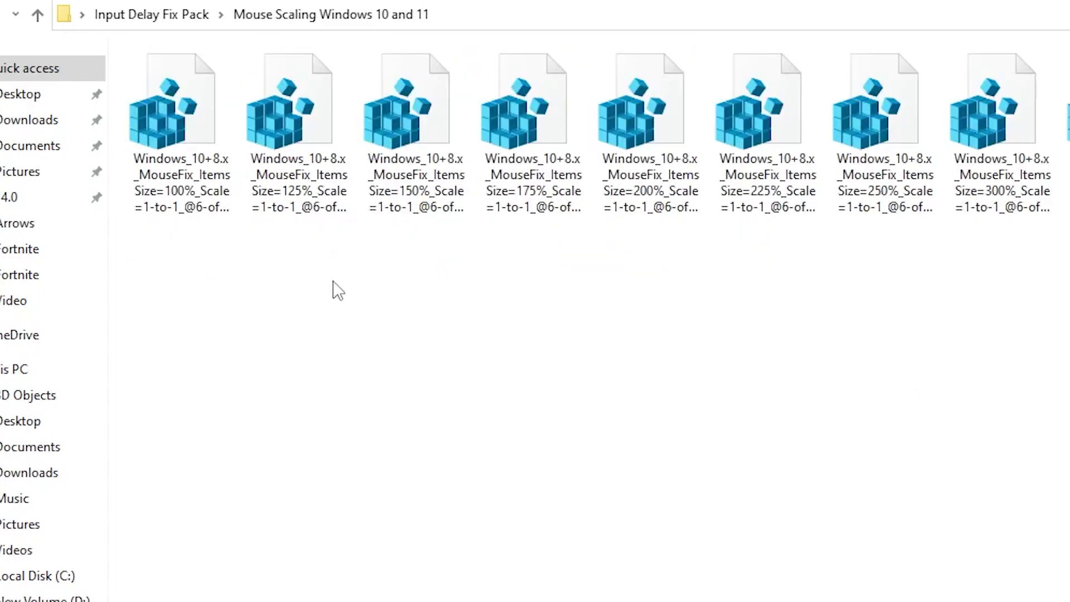
right_click(379, 256)
mouse_move(433, 276)
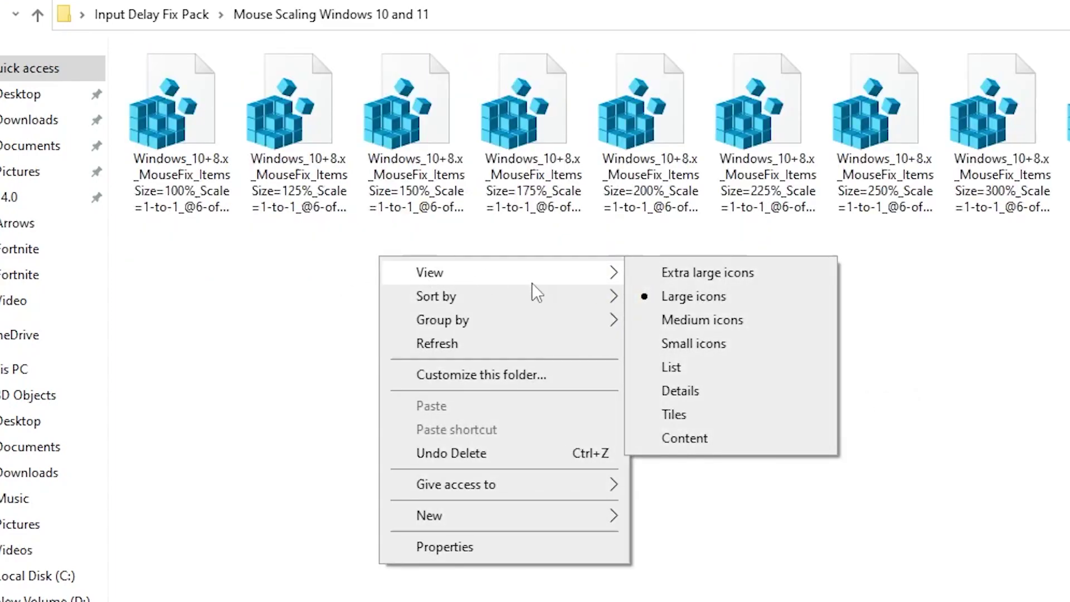
click(691, 304)
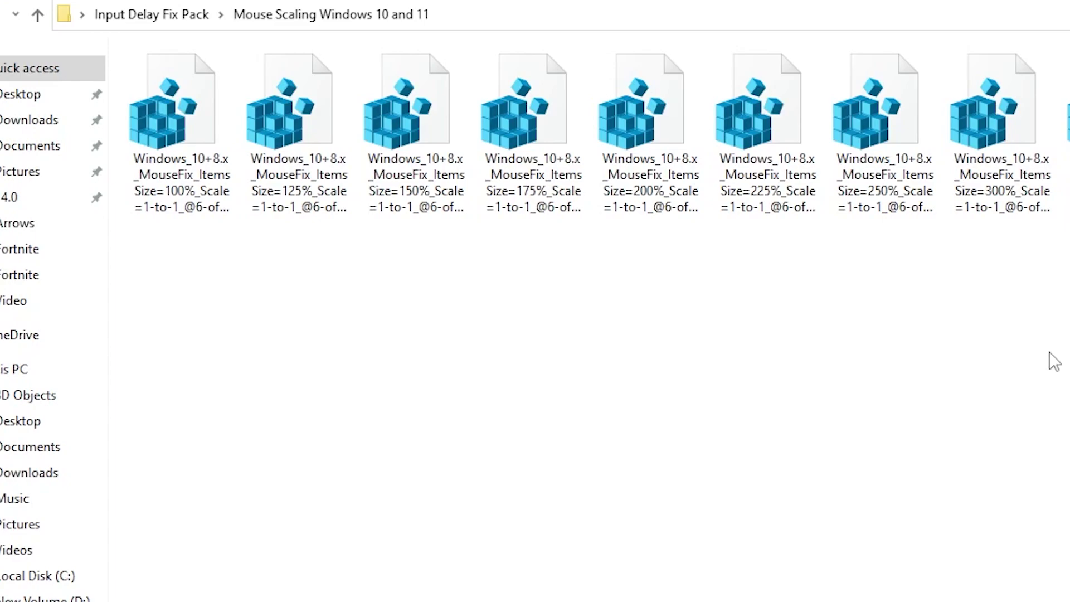
drag(163, 253, 771, 200)
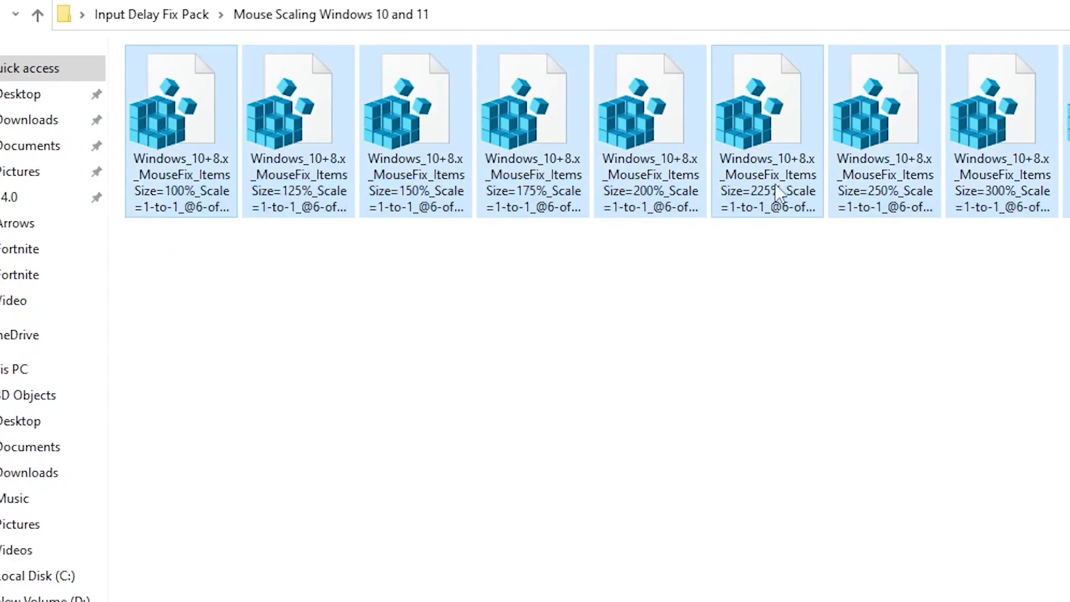
click(301, 280)
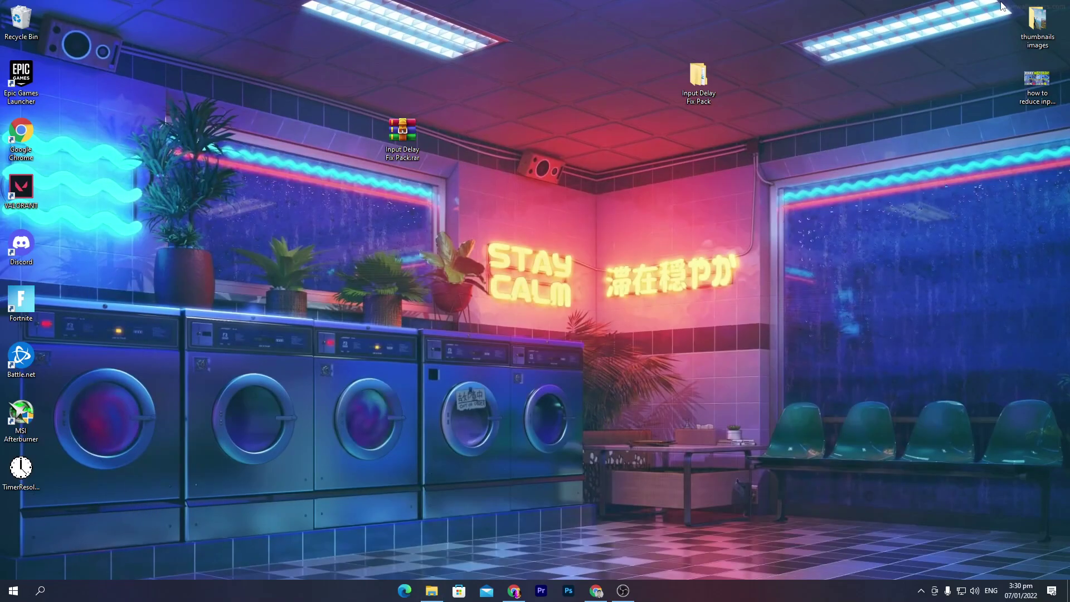
Step: Check the scale percentage for text, apps and other items in the Windows display settings, and close Settings
right_click(420, 185)
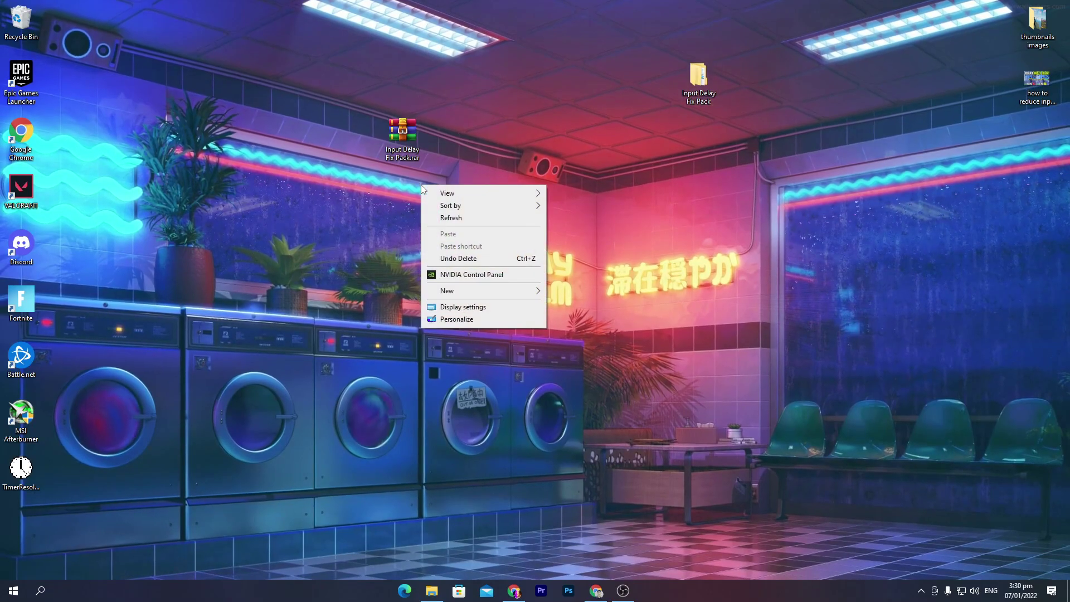
click(450, 308)
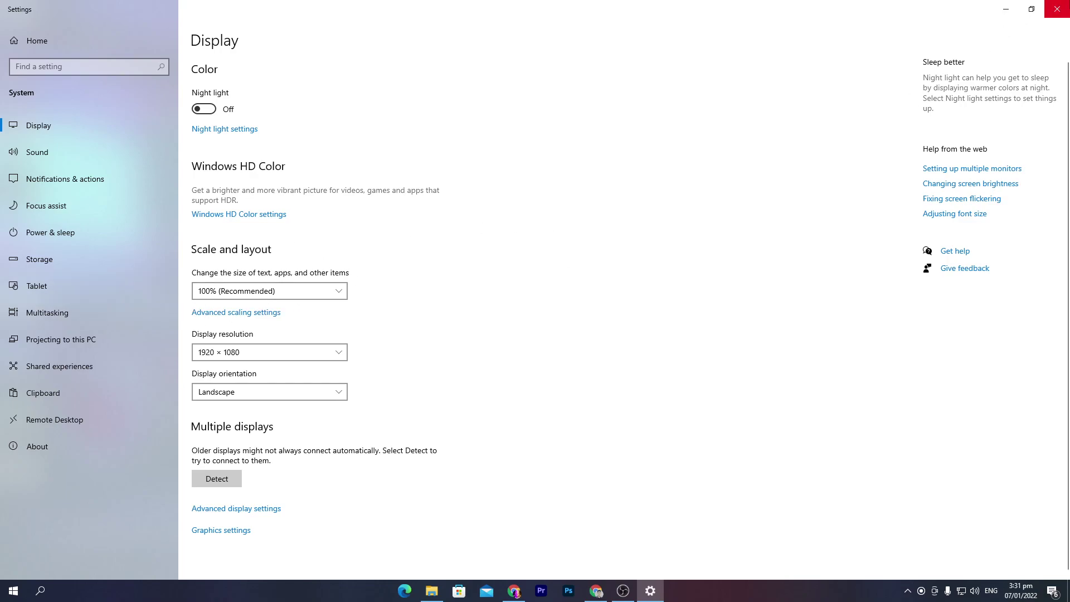
click(1058, 9)
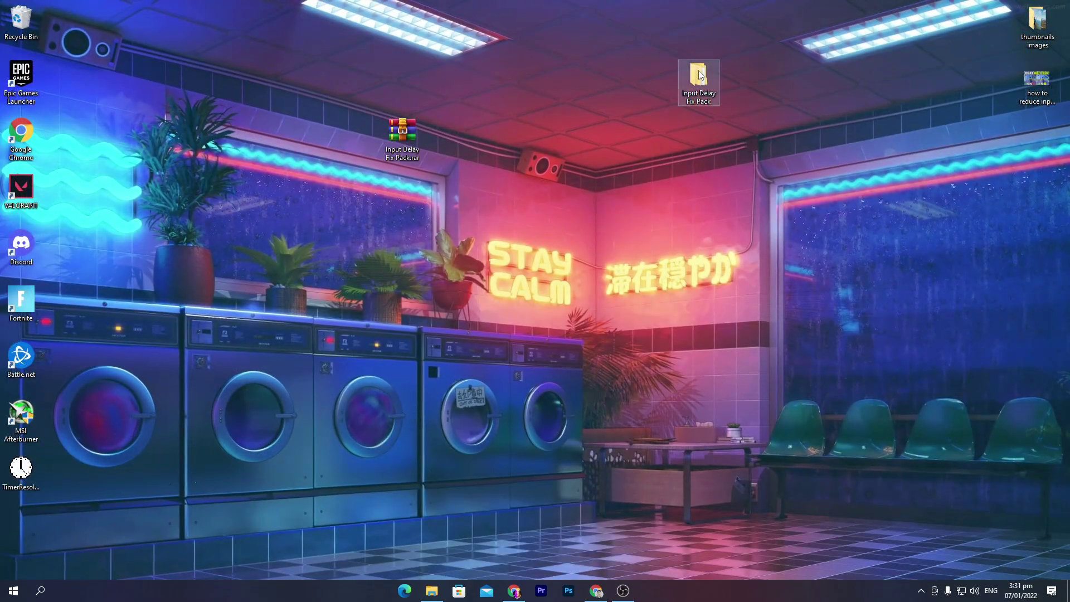
Step: Merge the 100% item-size MouseFix file from the Mouse Scaling Windows 10 and 11 folder into the registry, accepting the prompts
click(432, 591)
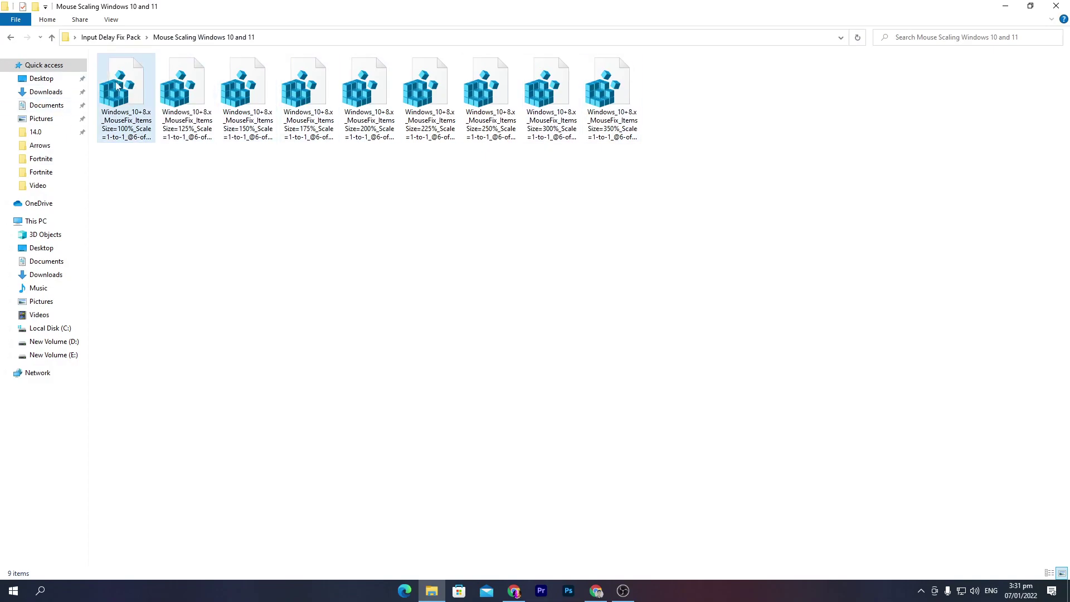
double_click(117, 110)
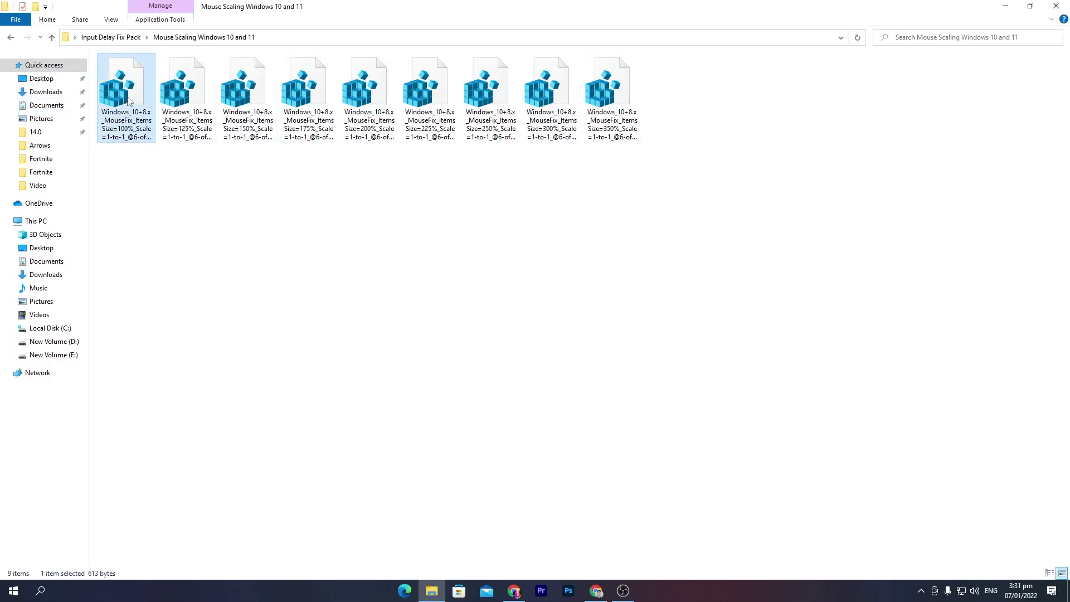
click(438, 379)
click(616, 315)
click(661, 305)
Step: Run Setup.exe from the pack's Program folder, allow it to make changes, and reposition the USB Mouse Rate Adjuster Setup window
key(alt+Left)
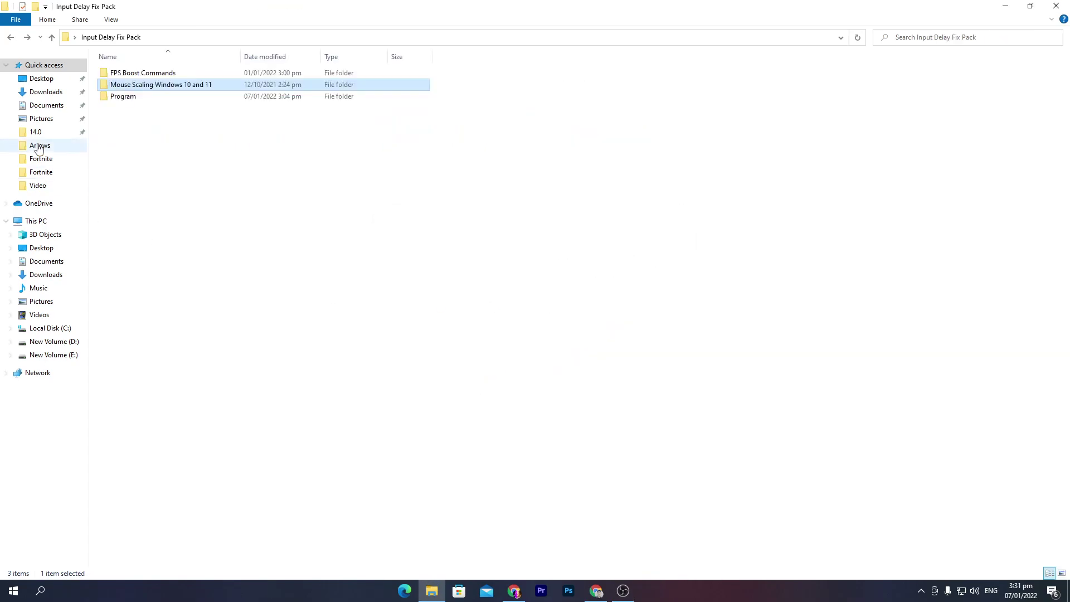
double_click(125, 96)
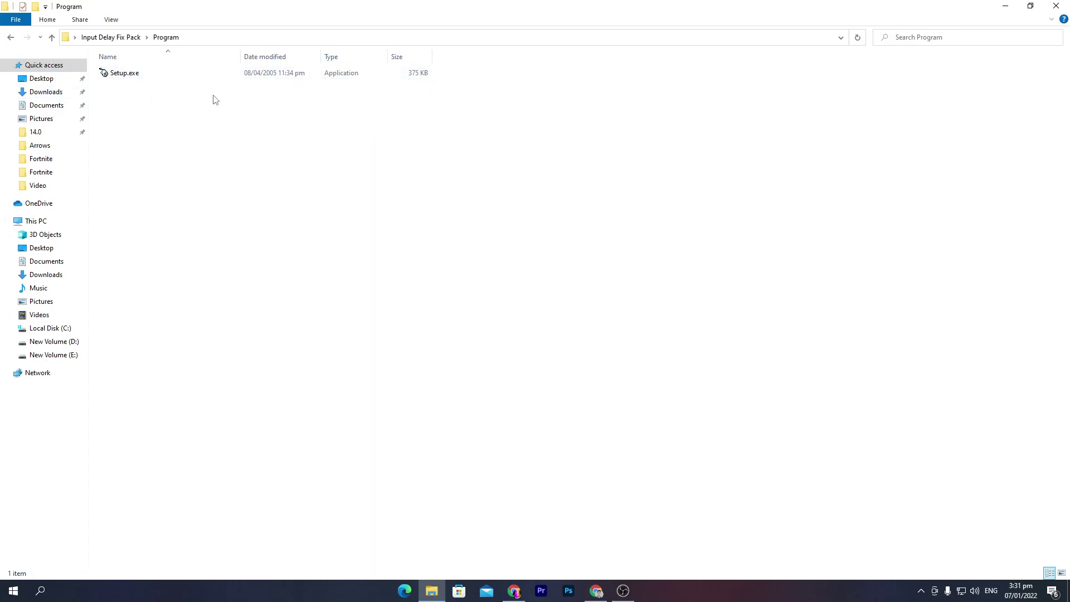
double_click(132, 74)
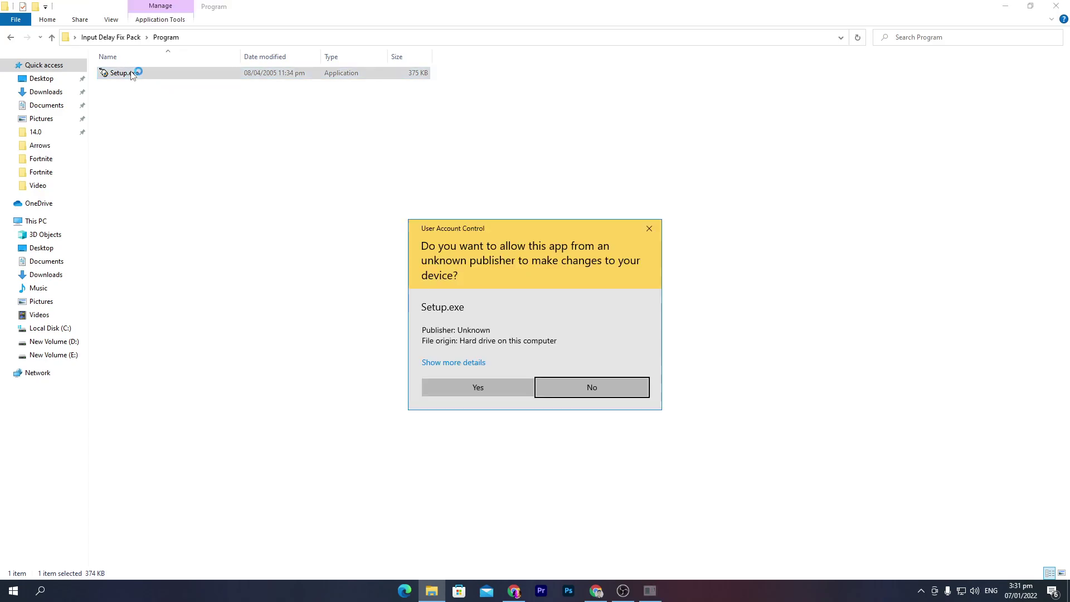
click(477, 393)
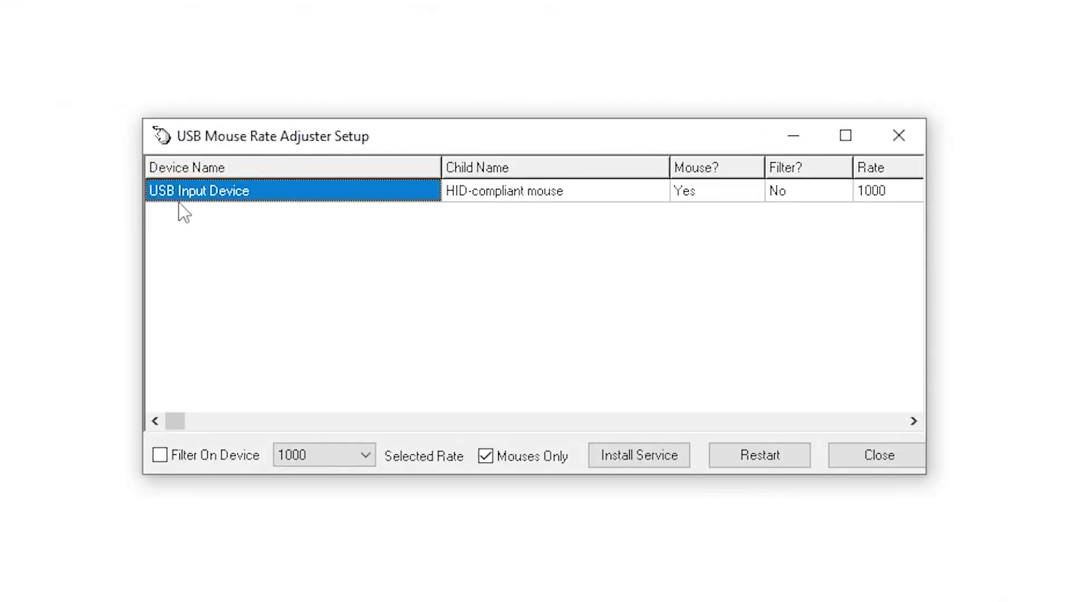
drag(310, 146, 181, 38)
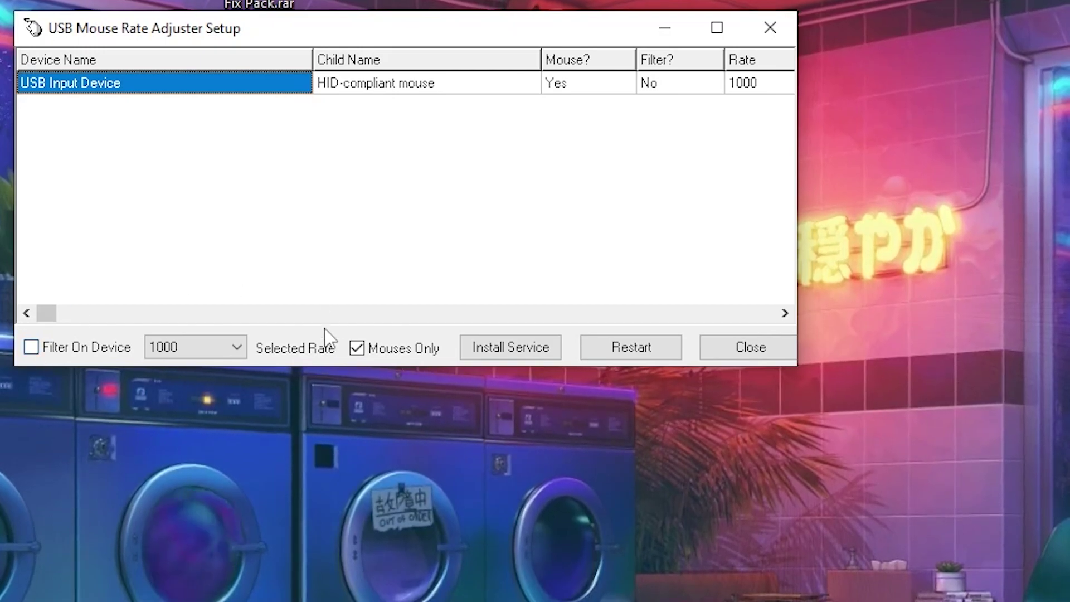
Step: Briefly list all USB devices, return to mice only, enable Filter On Device for the HID-compliant mouse, install the service and restart the device
click(356, 348)
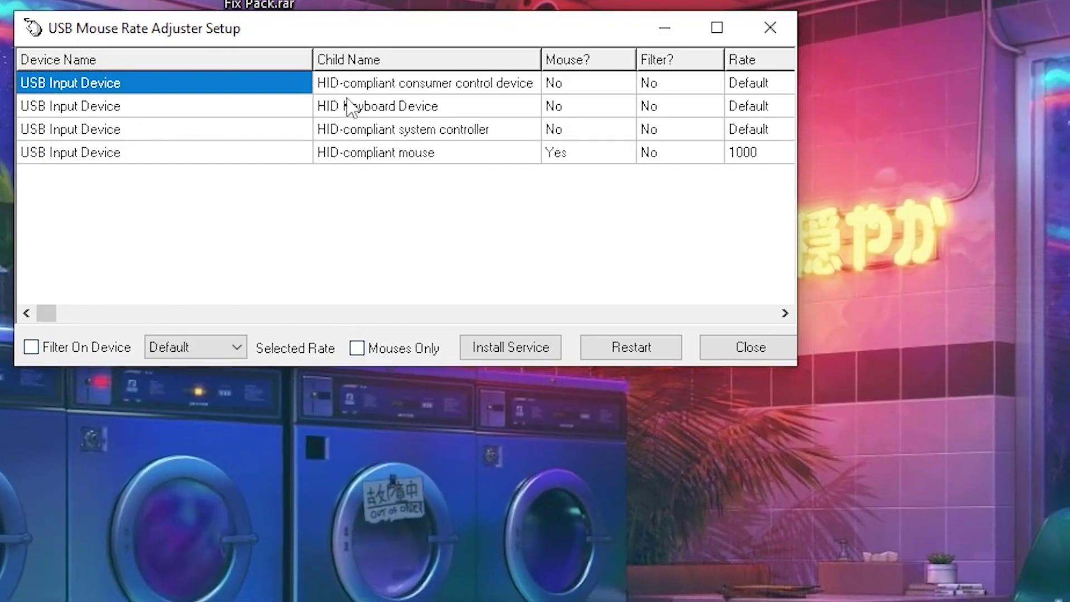
click(356, 349)
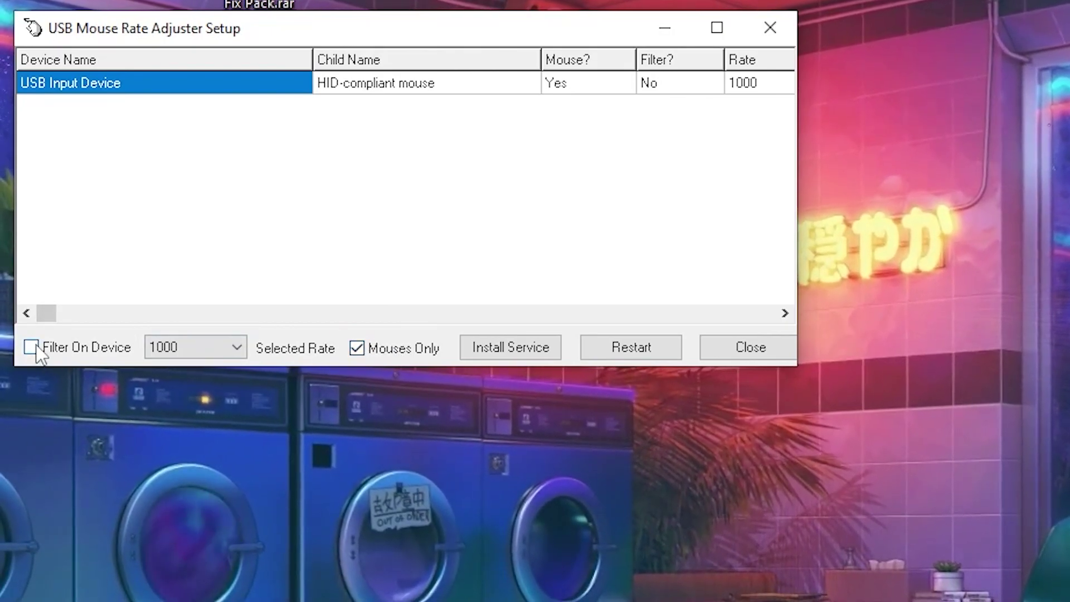
click(59, 353)
click(493, 357)
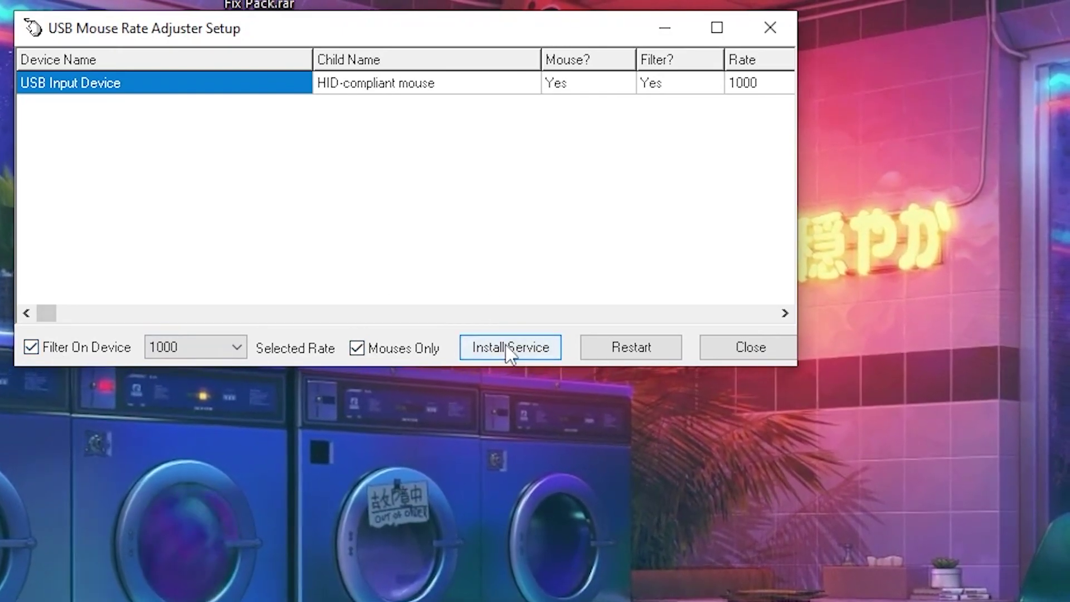
drag(220, 33, 146, 99)
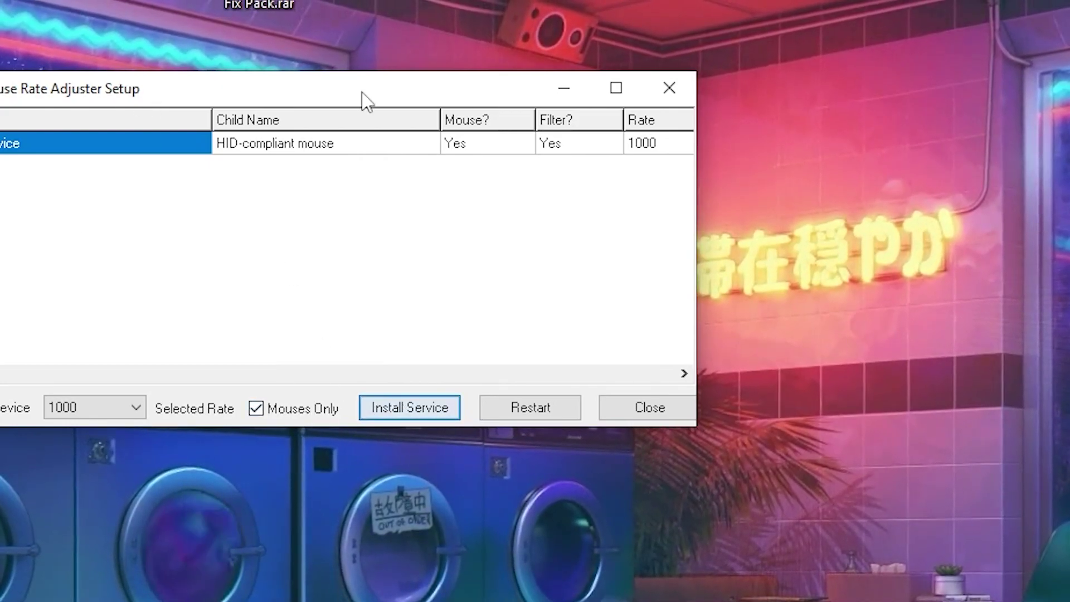
click(525, 410)
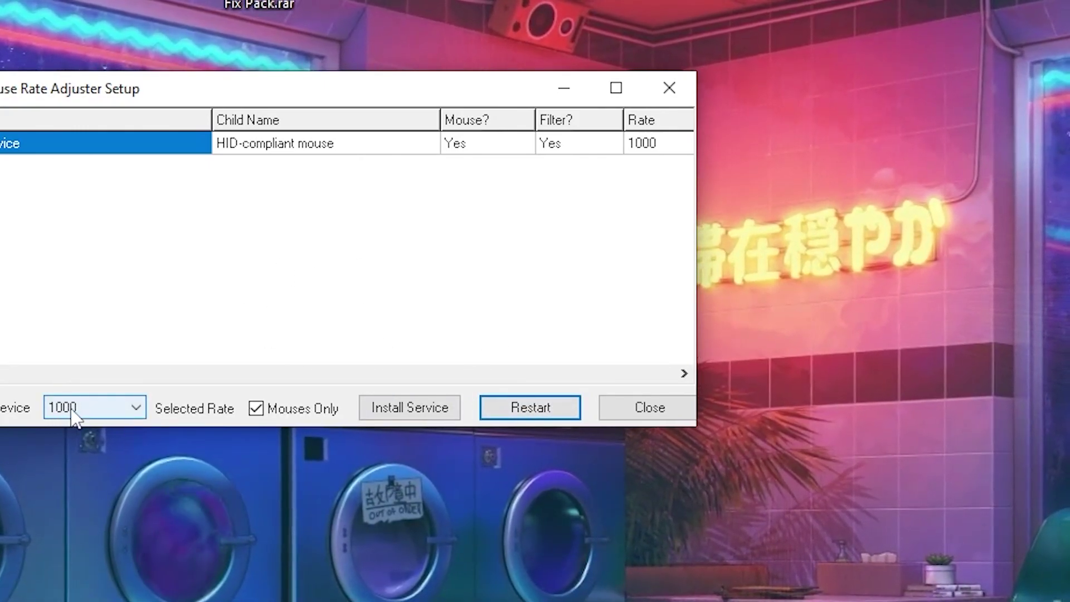
Step: Set the mouse's selected rate to 500, close the rate adjuster and dismiss the Program Compatibility Assistant
click(132, 411)
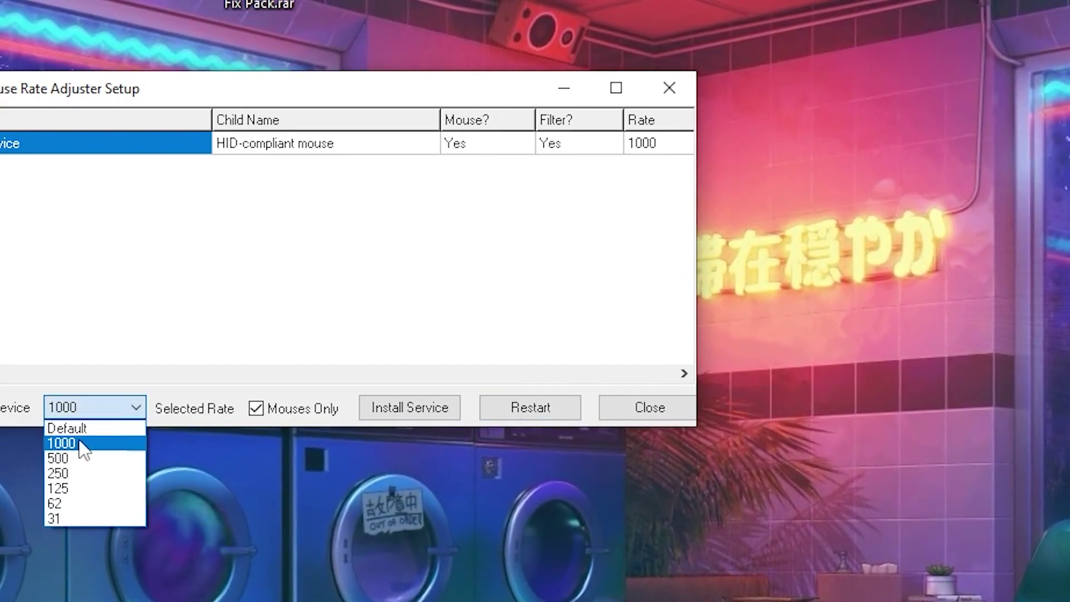
click(69, 458)
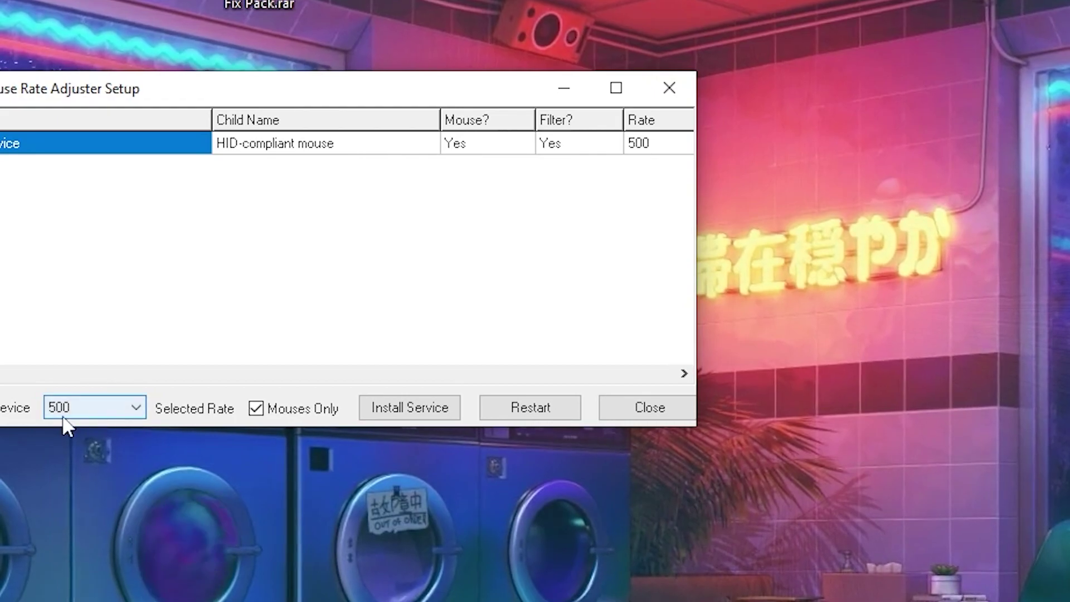
click(658, 92)
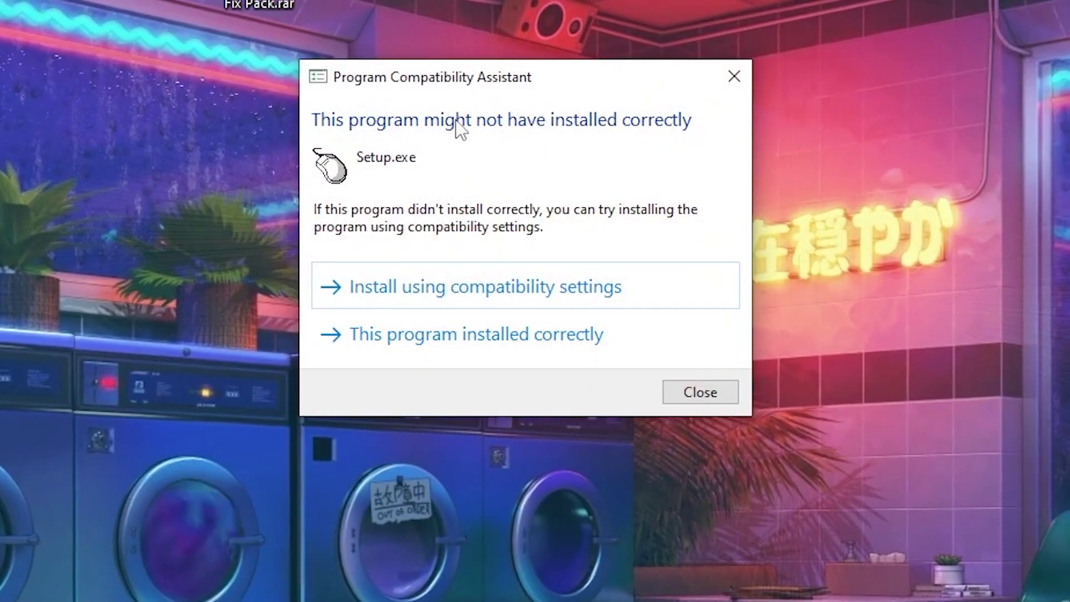
click(730, 75)
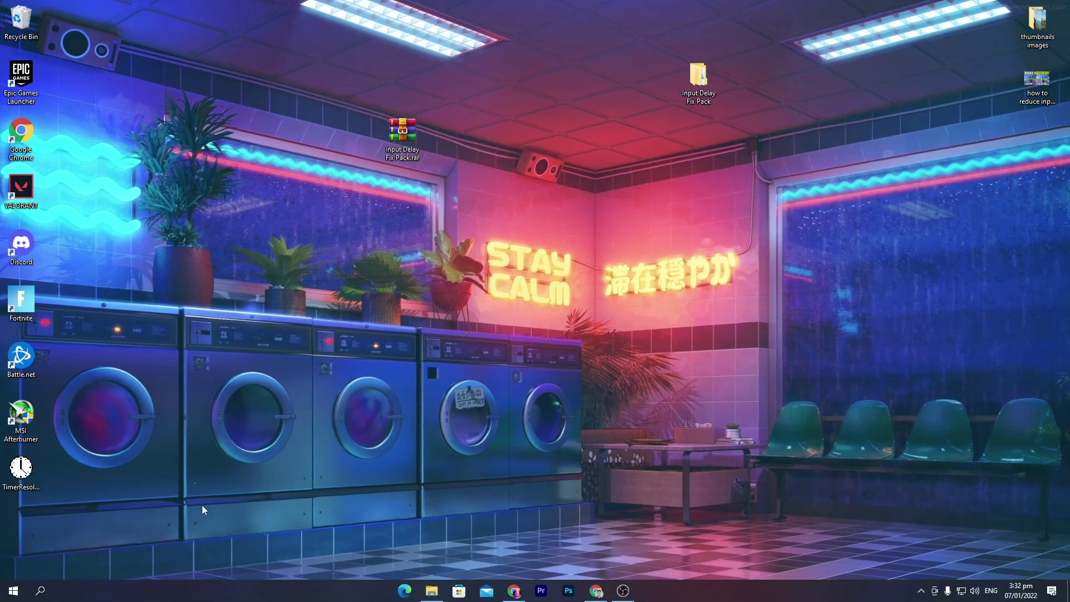
Step: Search Windows Settings for "mouse" and open the Mouse settings page
click(40, 591)
click(14, 591)
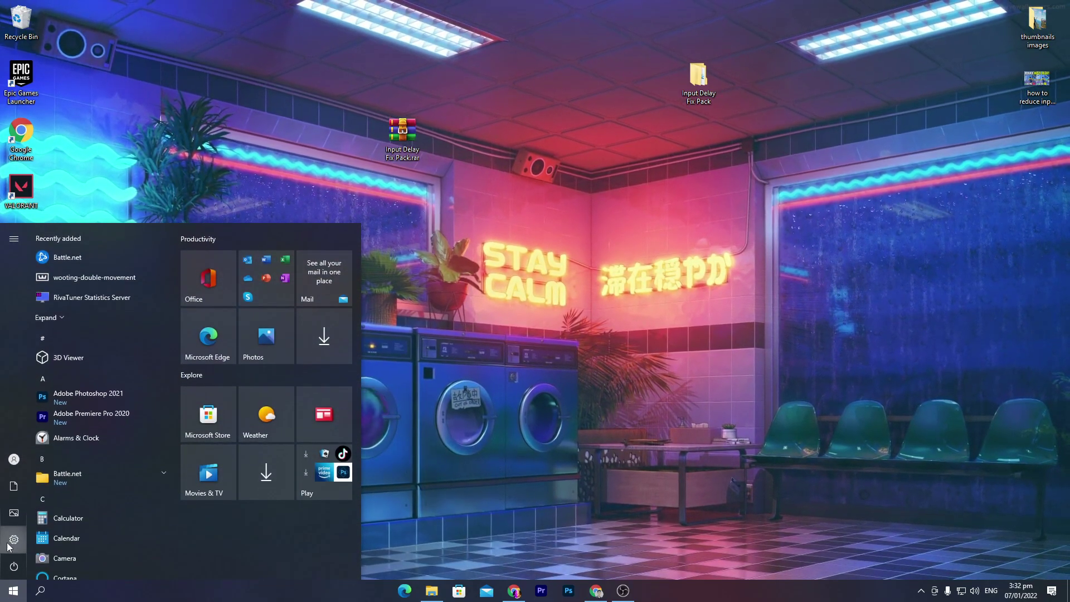
click(13, 539)
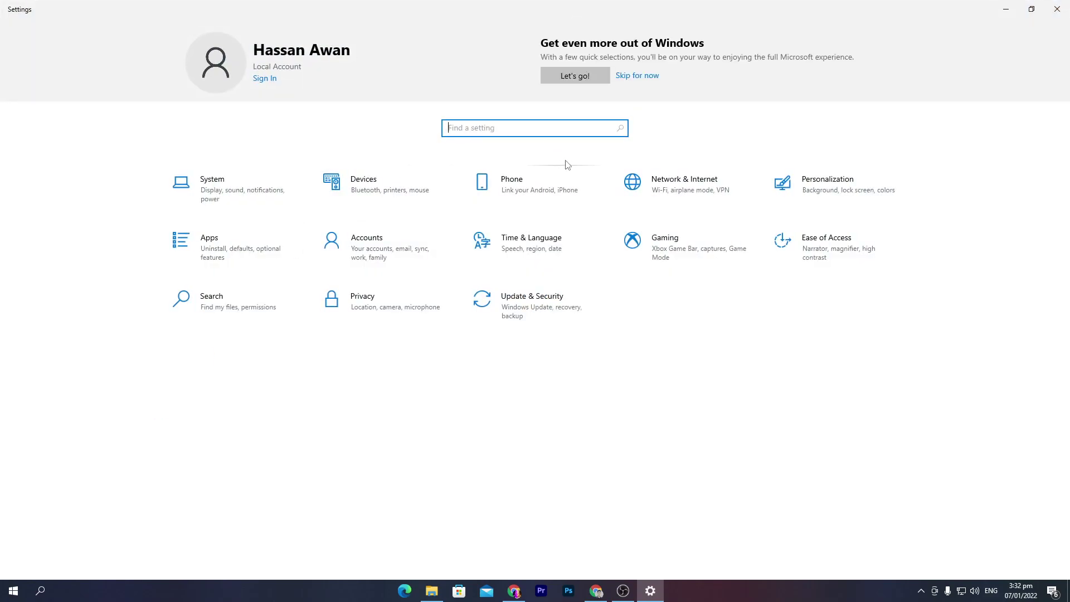
click(463, 120)
text(mouse)
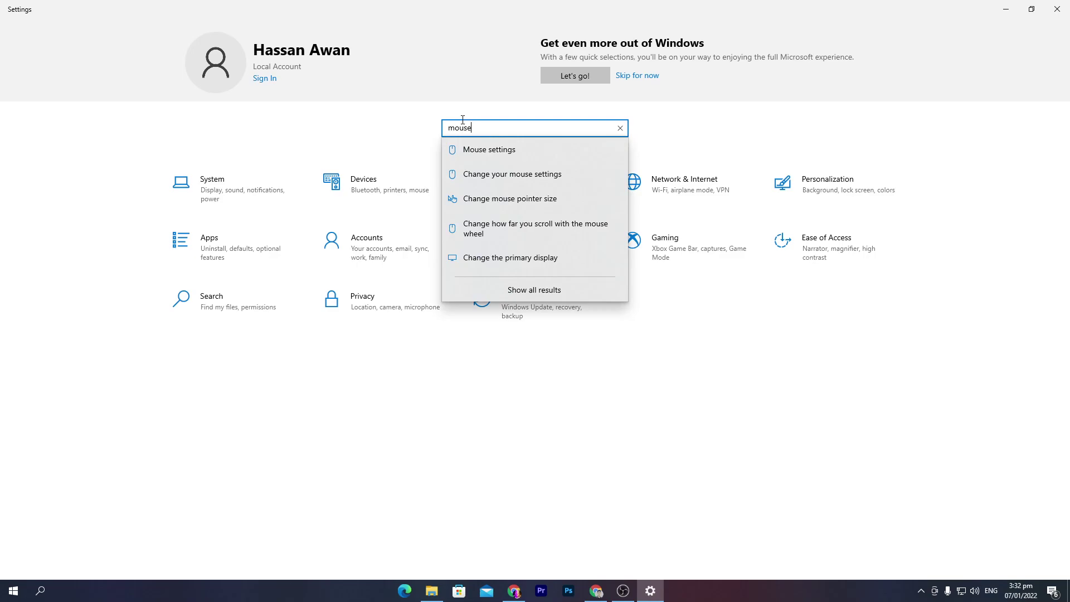
click(517, 150)
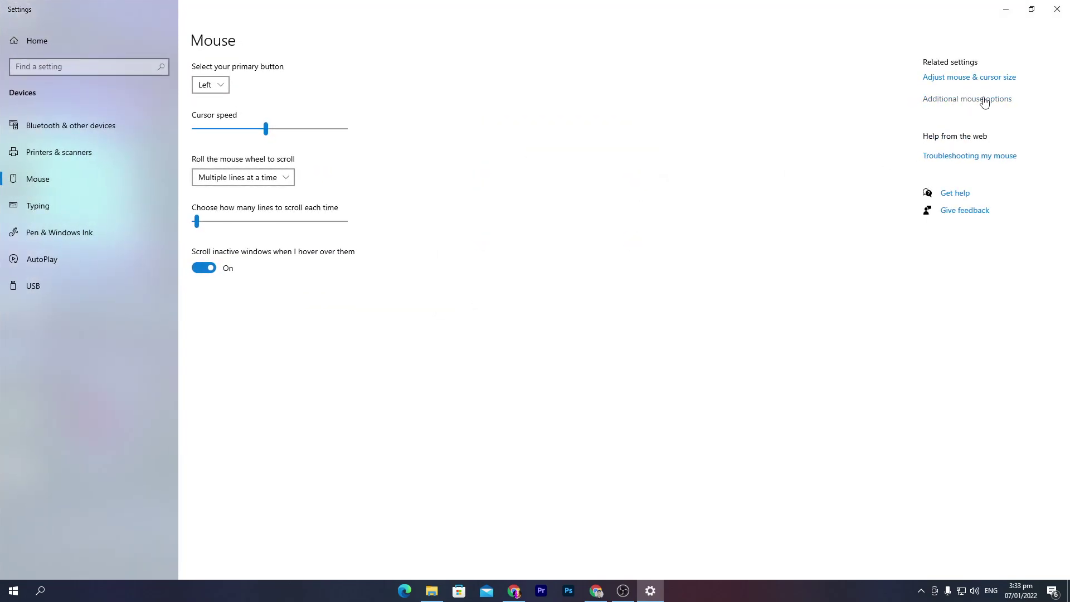
Step: Review the pointer speed and Enhance pointer precision options in the additional mouse options, and close Mouse Properties and Settings
click(985, 101)
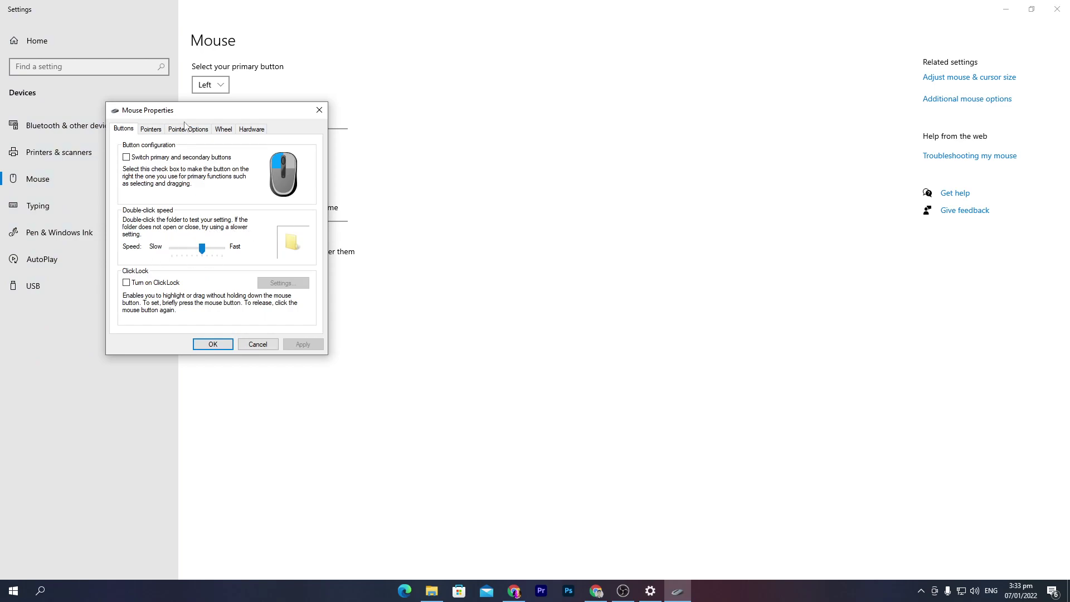
click(152, 129)
click(183, 131)
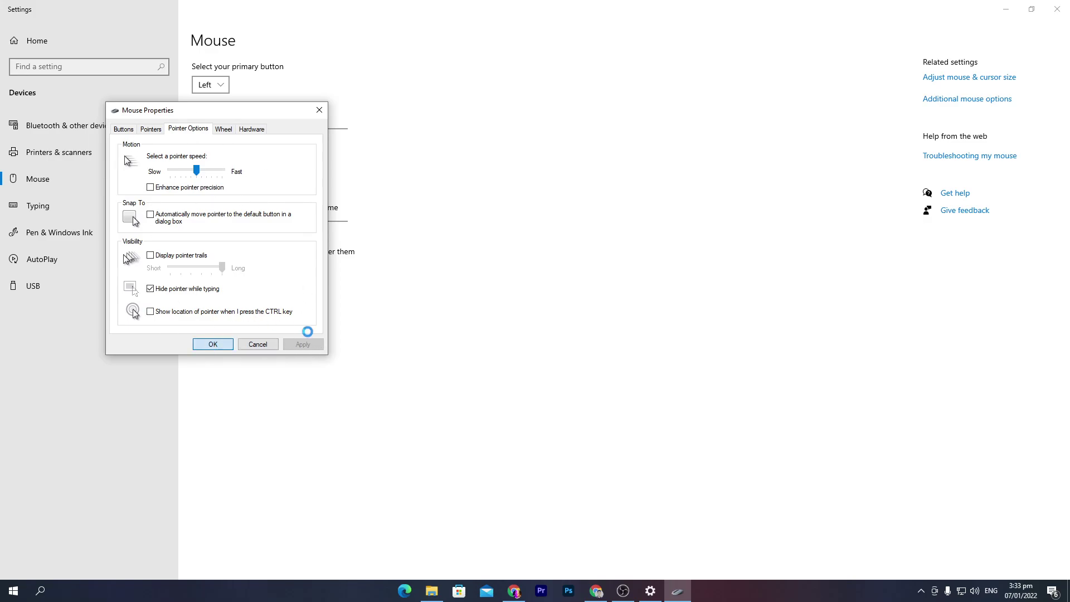
click(1057, 9)
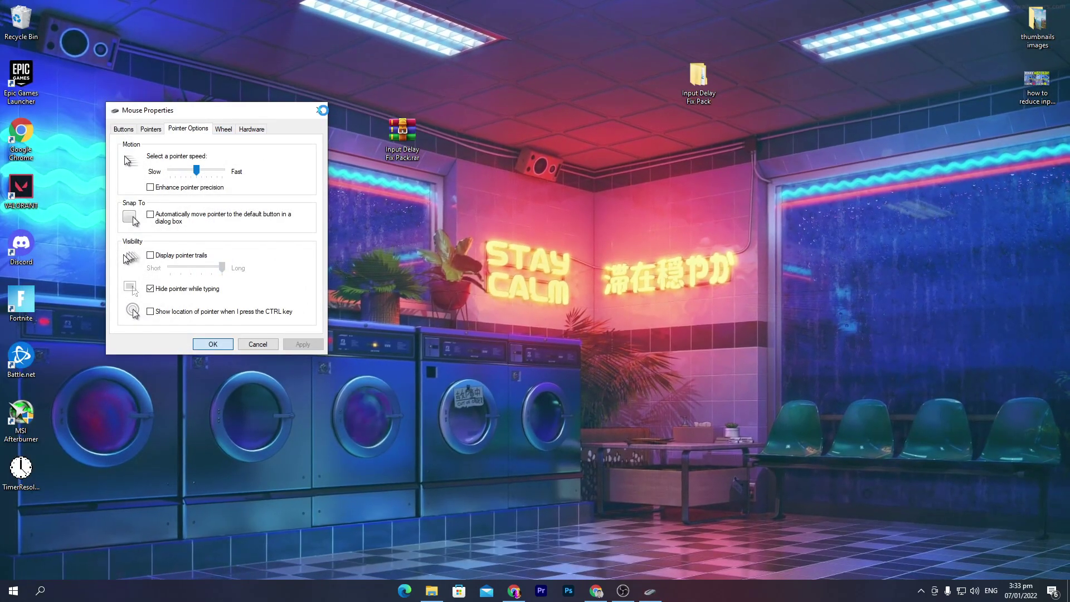
click(321, 110)
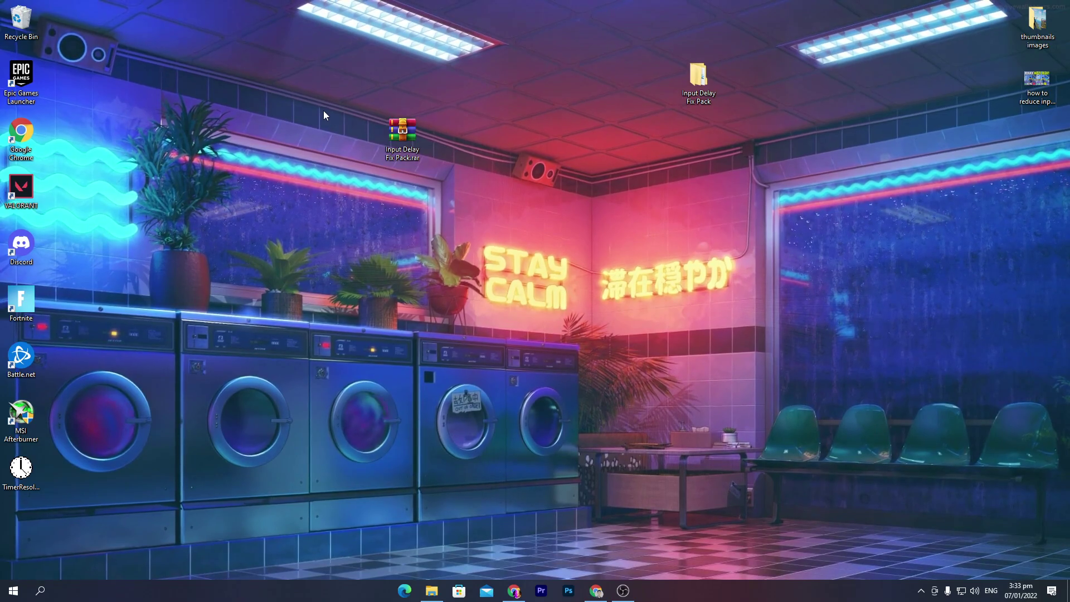
click(13, 590)
click(14, 567)
key(Escape)
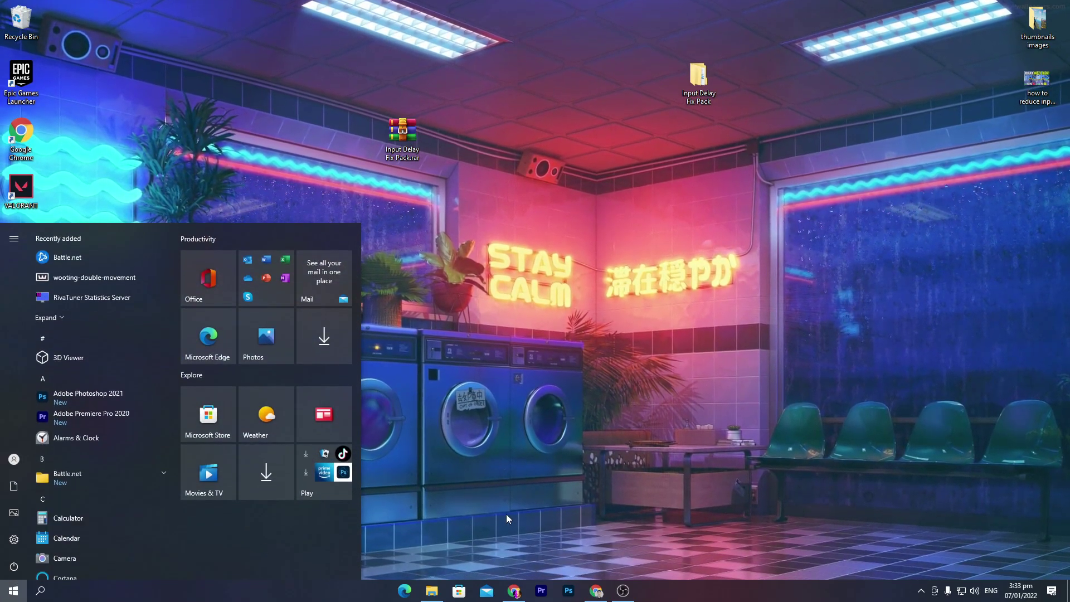
click(506, 519)
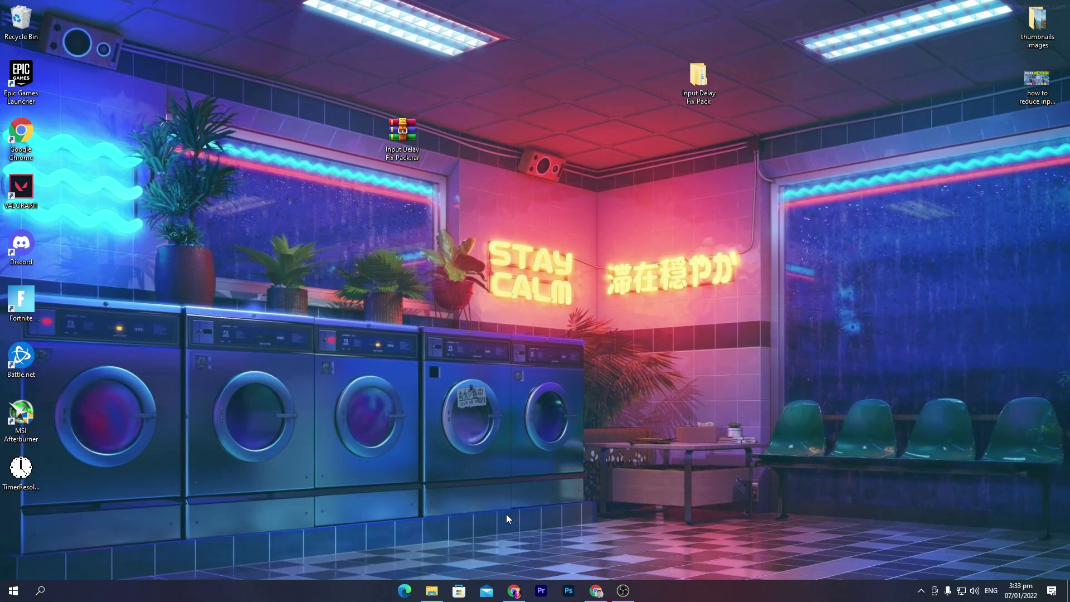